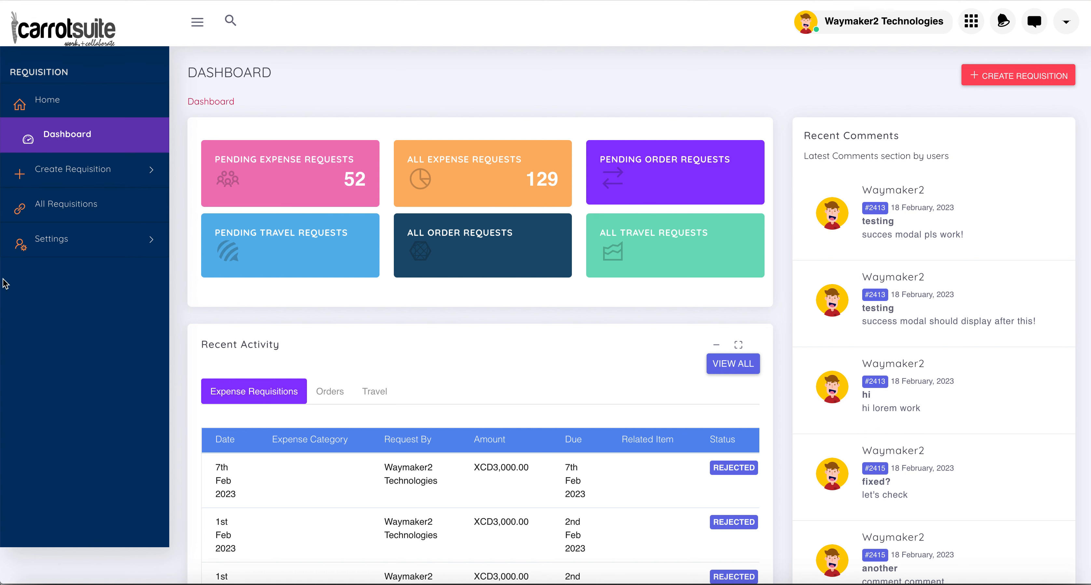
Go to the requisition approval settings and start creating a new approval structure.
{"action": "left_click", "coordinate": [100, 240]}
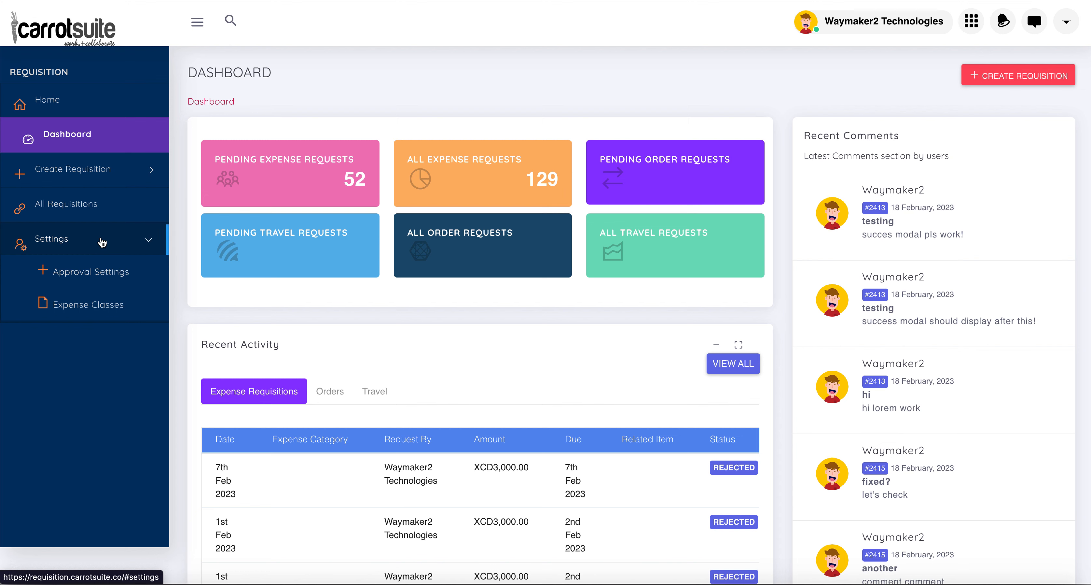
{"action": "left_click", "coordinate": [95, 276]}
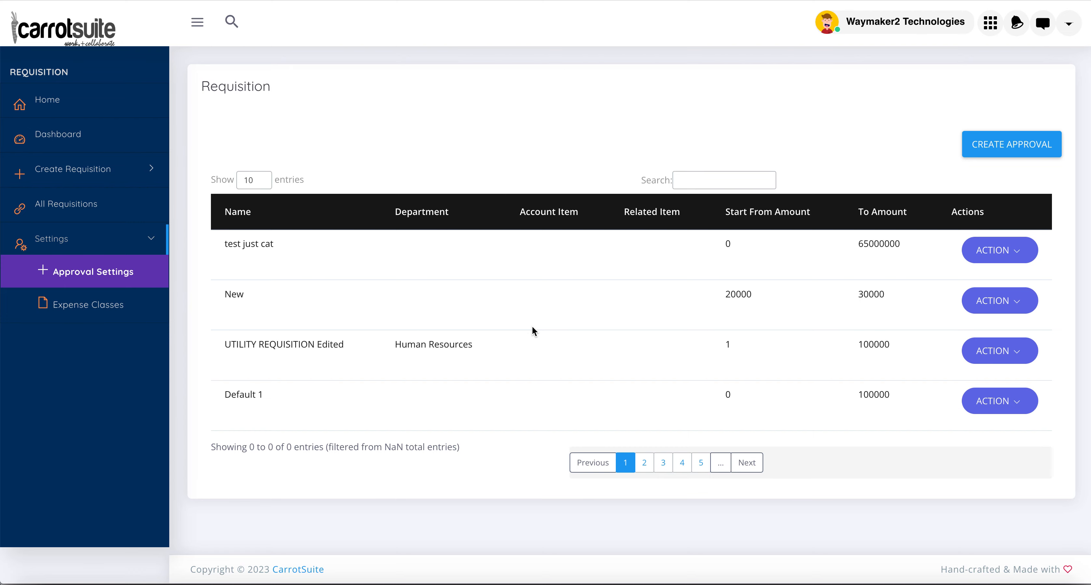
{"action": "left_click", "coordinate": [1001, 155]}
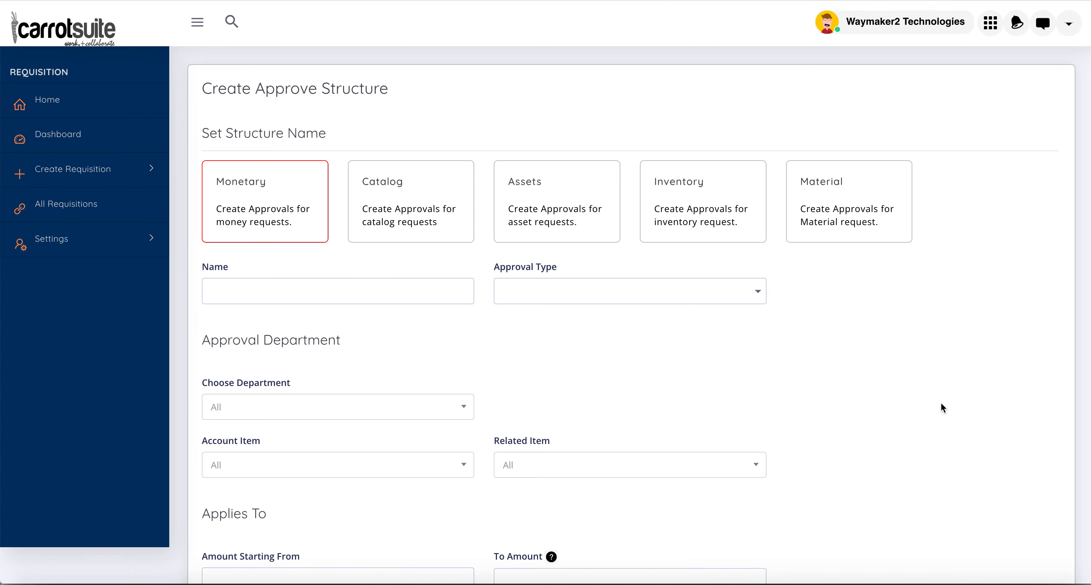
Name the monetary approval structure "Staff Requisition" and set its approval type to Staff.
{"action": "scroll", "coordinate": [941, 403], "scroll_direction": "down", "scroll_amount": 3}
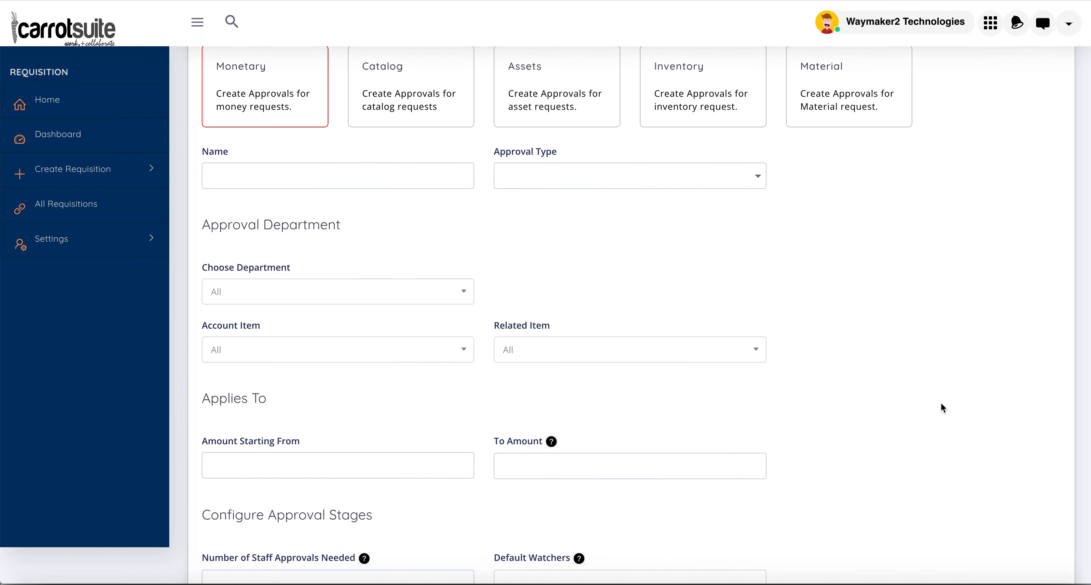
{"action": "scroll", "coordinate": [941, 403], "scroll_direction": "down", "scroll_amount": 1}
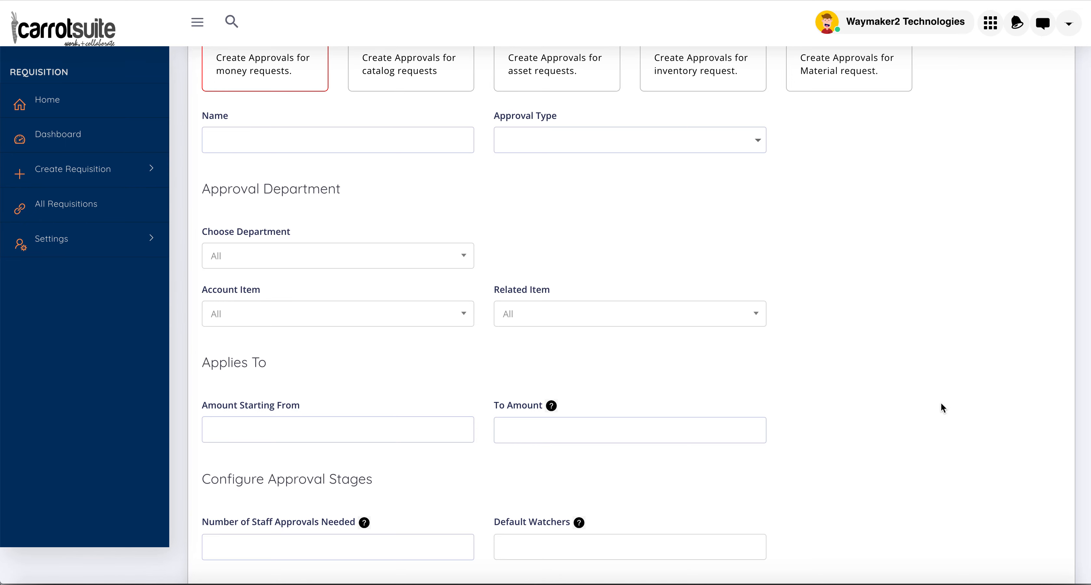
{"action": "scroll", "coordinate": [941, 408], "scroll_direction": "down", "scroll_amount": 1}
{"action": "left_click", "coordinate": [439, 100]}
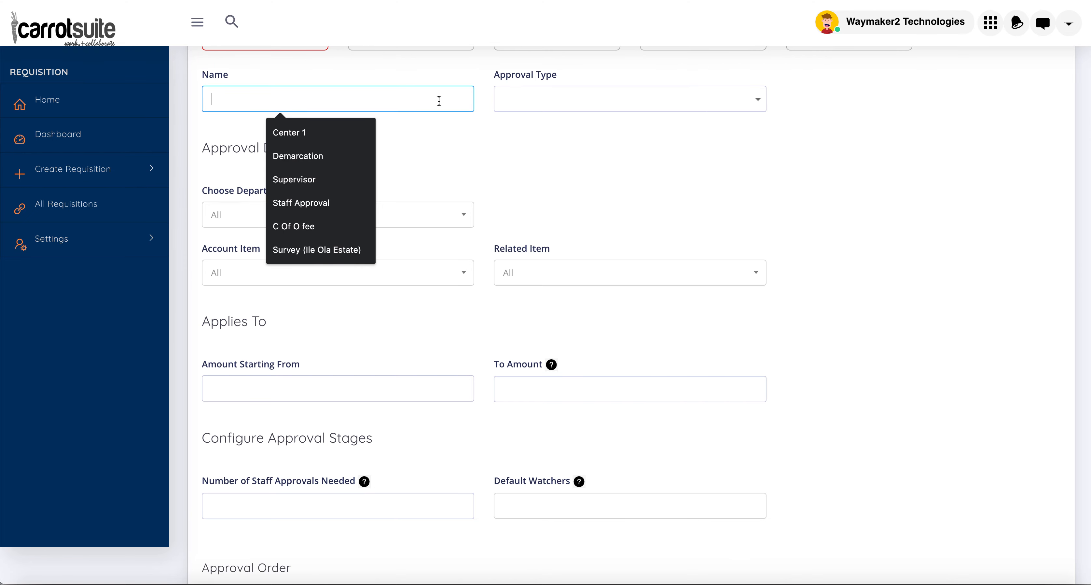
{"action": "type", "text": "Staff"}
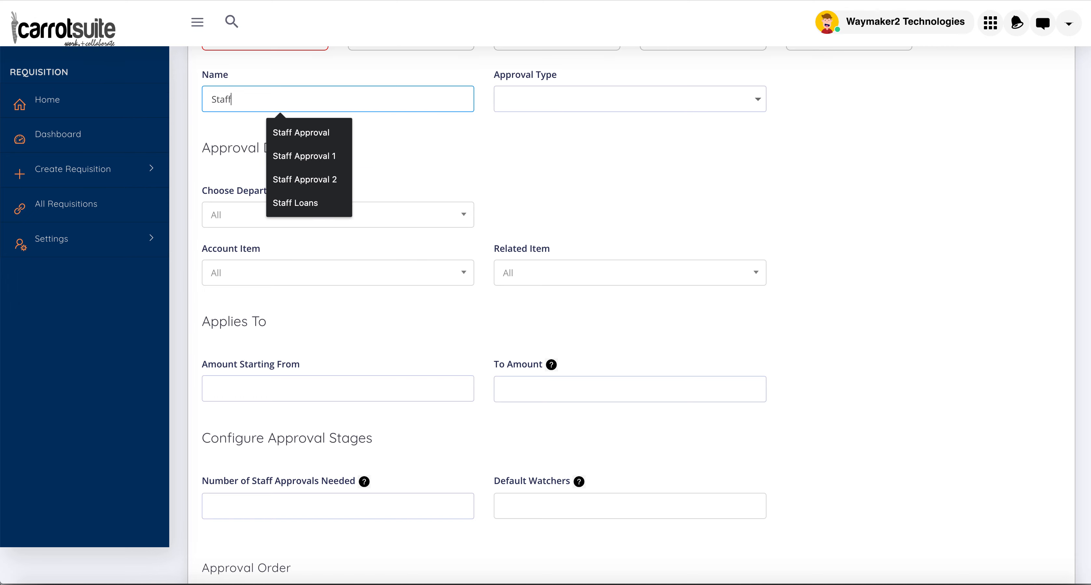
{"action": "type", "text": " Requiisi"}
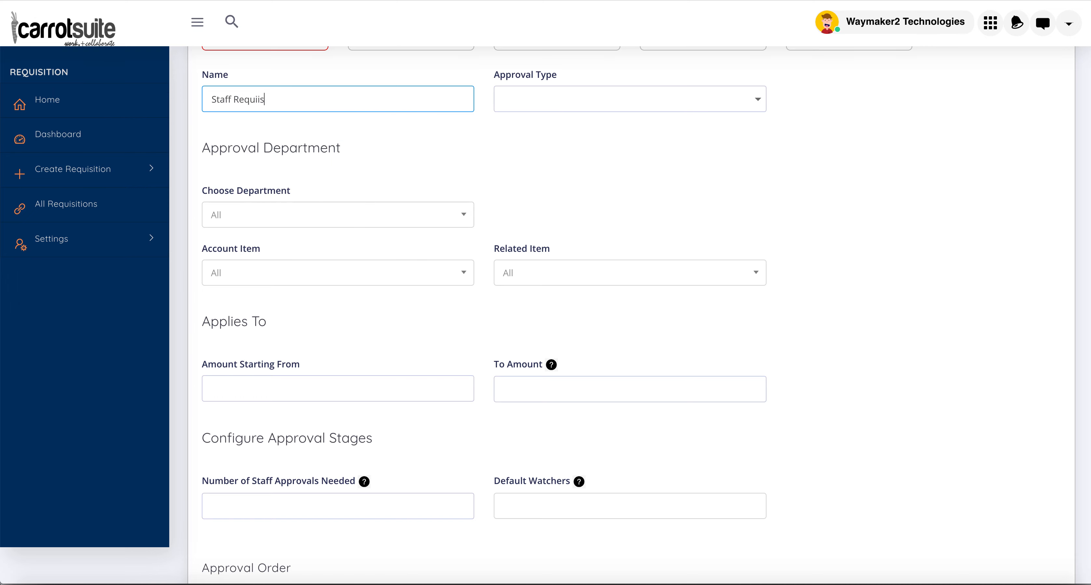
{"action": "key", "text": "BackSpace"}
{"action": "key", "text": "BackSpace"}
{"action": "type", "text": "sition"}
{"action": "left_click", "coordinate": [592, 101]}
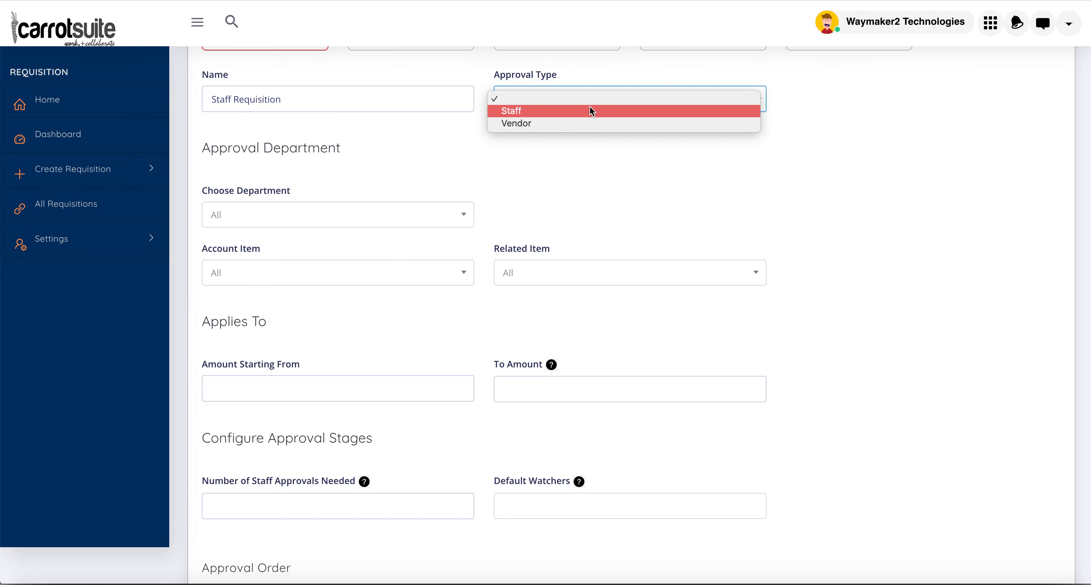
{"action": "left_click", "coordinate": [590, 107]}
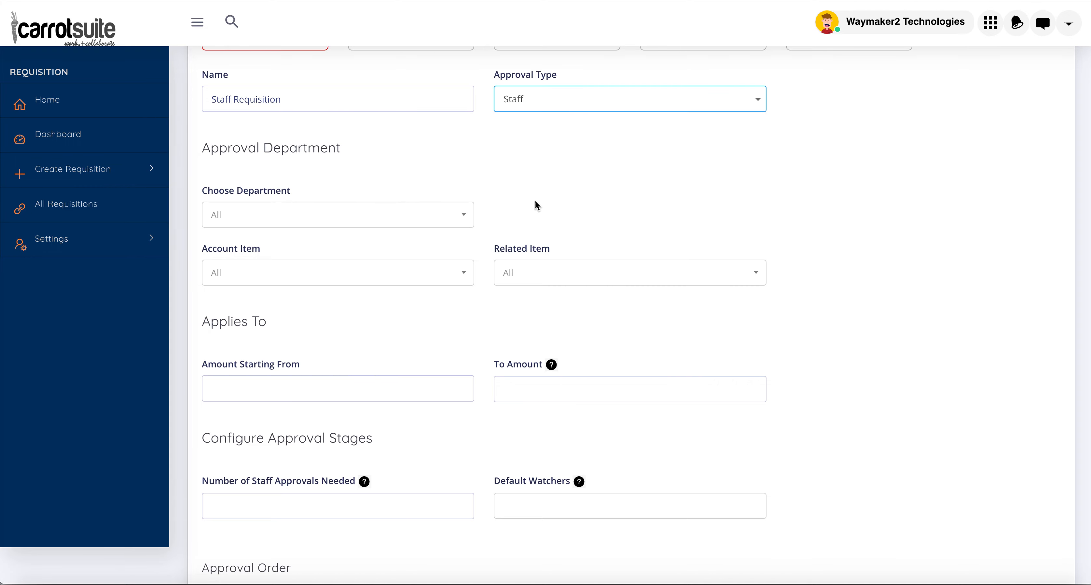
Examine the available department and account item options without selecting any.
{"action": "scroll", "coordinate": [535, 206], "scroll_direction": "down", "scroll_amount": 3}
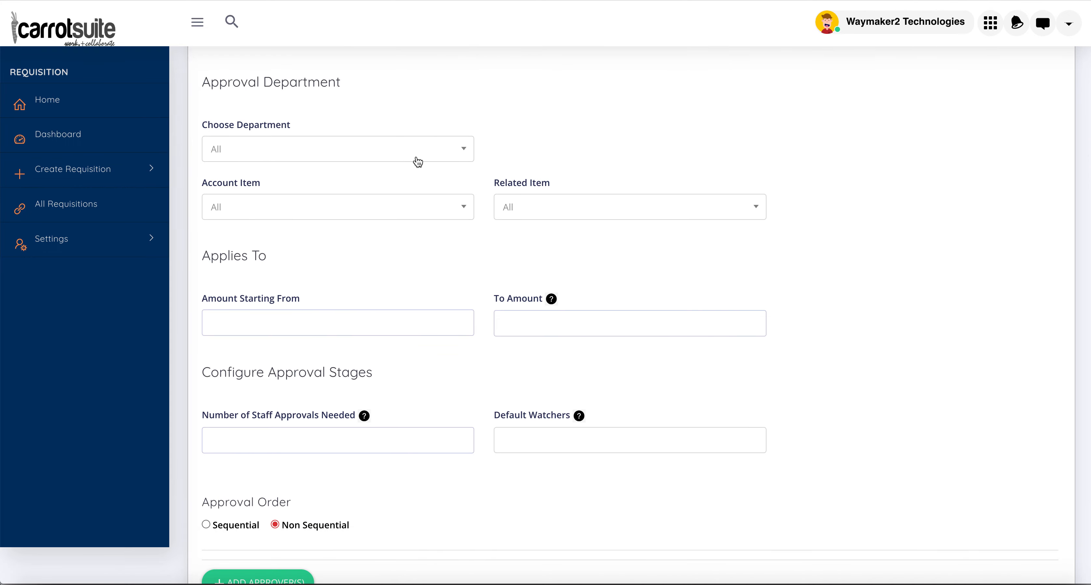
{"action": "left_click", "coordinate": [417, 160]}
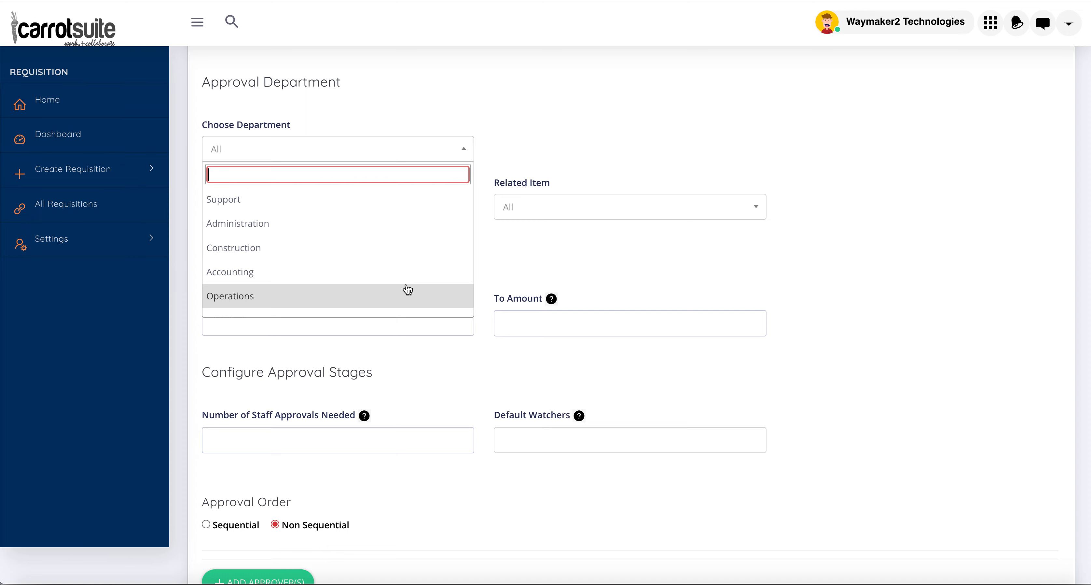
{"action": "left_click", "coordinate": [911, 301]}
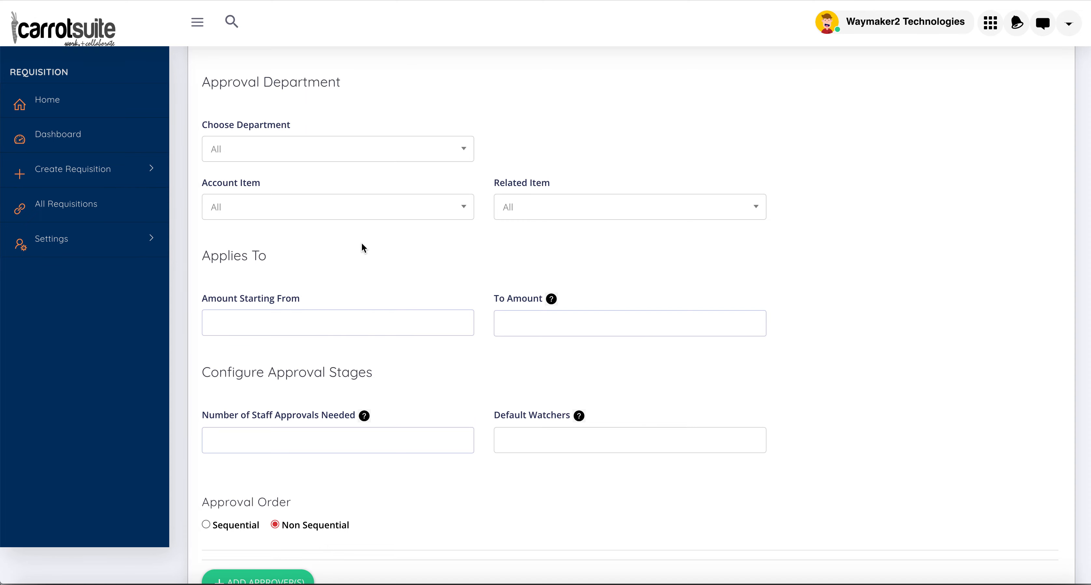
{"action": "left_click", "coordinate": [429, 218]}
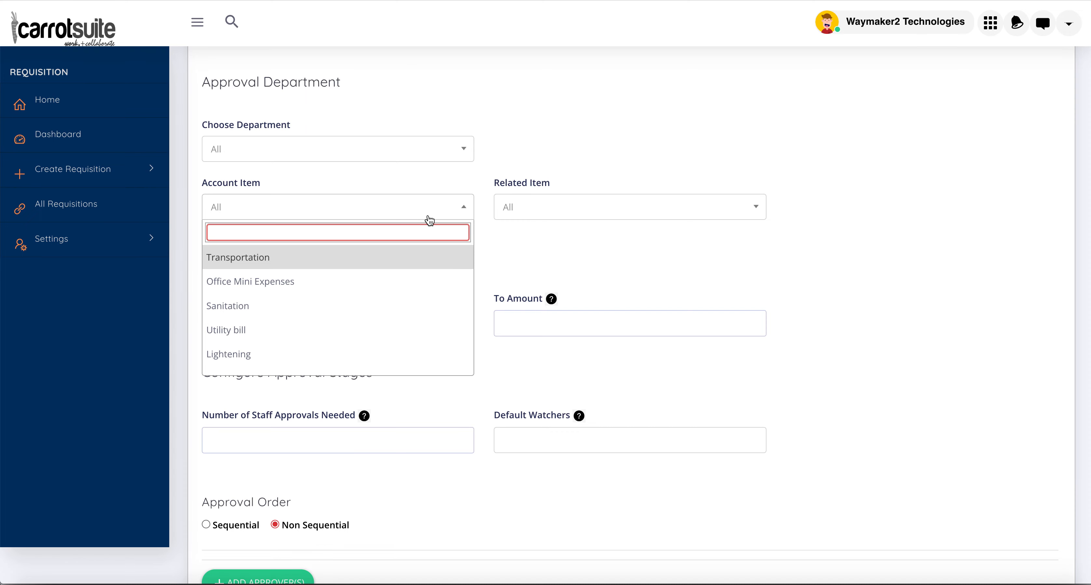
{"action": "left_click", "coordinate": [429, 219]}
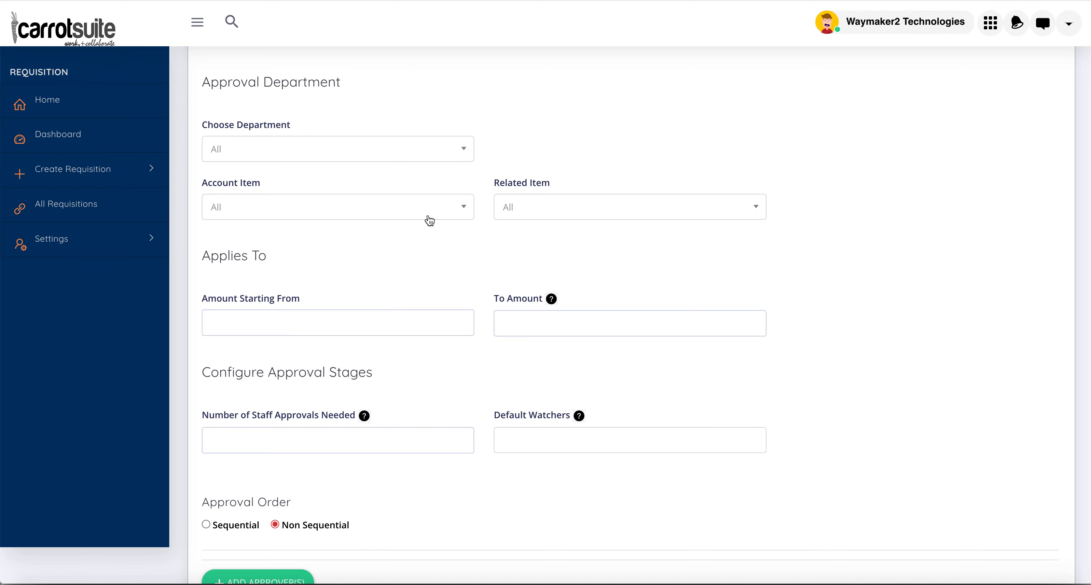
Browse the related items, try "delivery truck" as the related item, and clear that selection again.
{"action": "left_click", "coordinate": [649, 212]}
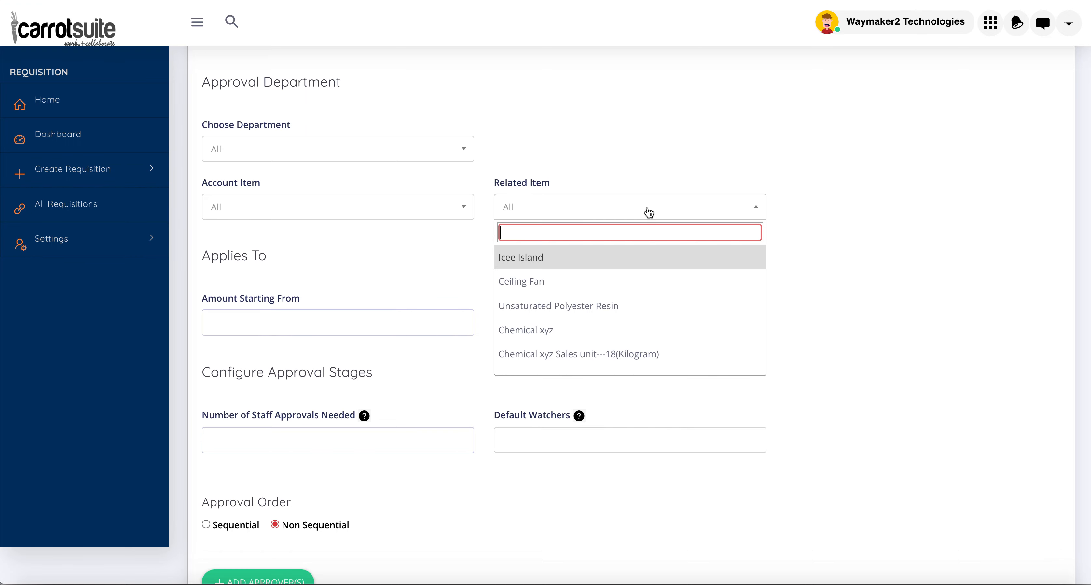
{"action": "scroll", "coordinate": [633, 310], "scroll_direction": "down", "scroll_amount": 10}
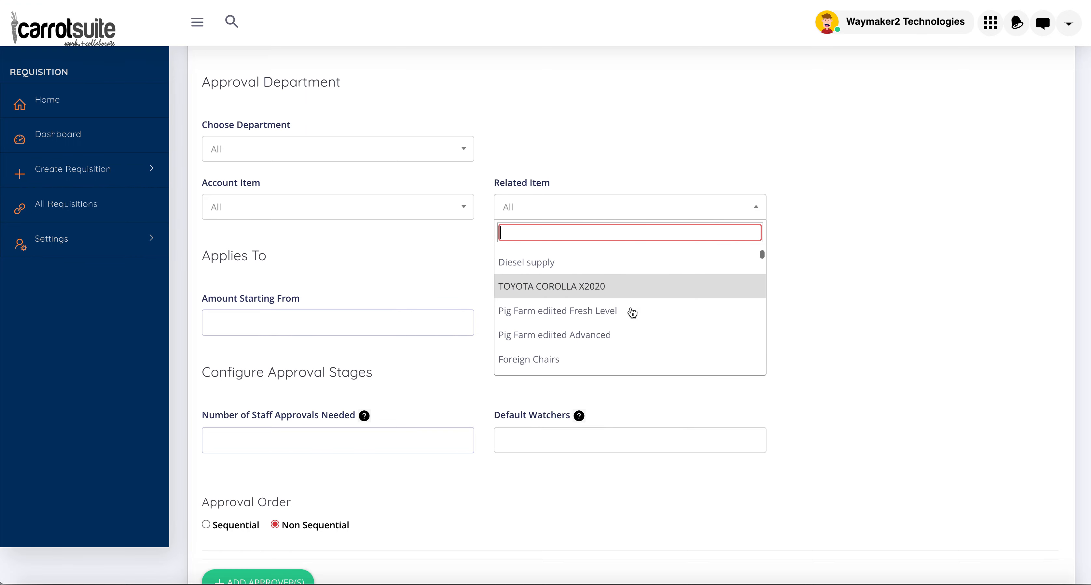
{"action": "scroll", "coordinate": [631, 309], "scroll_direction": "up", "scroll_amount": 1}
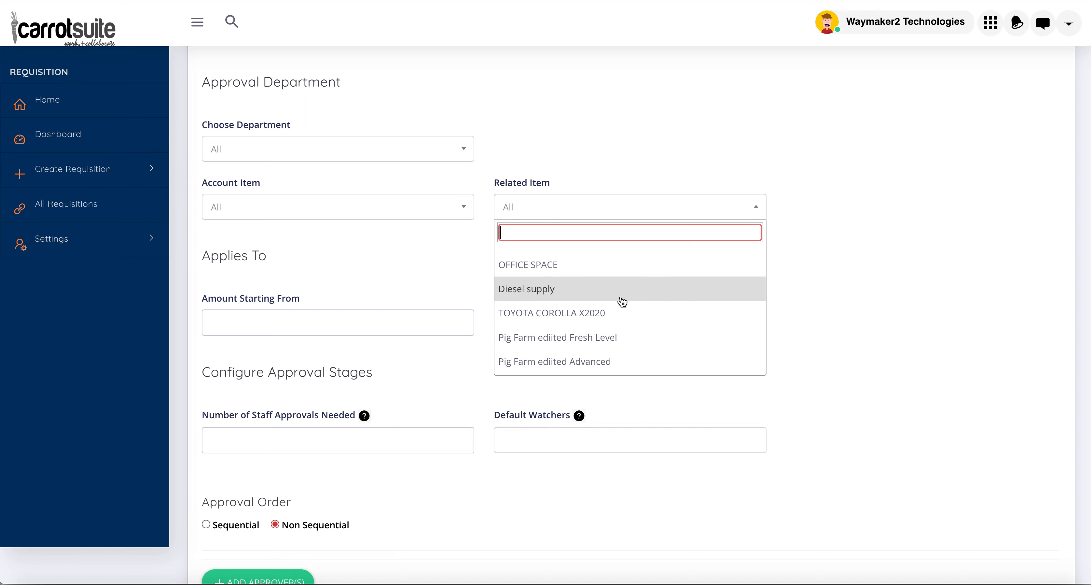
{"action": "scroll", "coordinate": [627, 339], "scroll_direction": "down", "scroll_amount": 5}
{"action": "scroll", "coordinate": [622, 279], "scroll_direction": "up", "scroll_amount": 1}
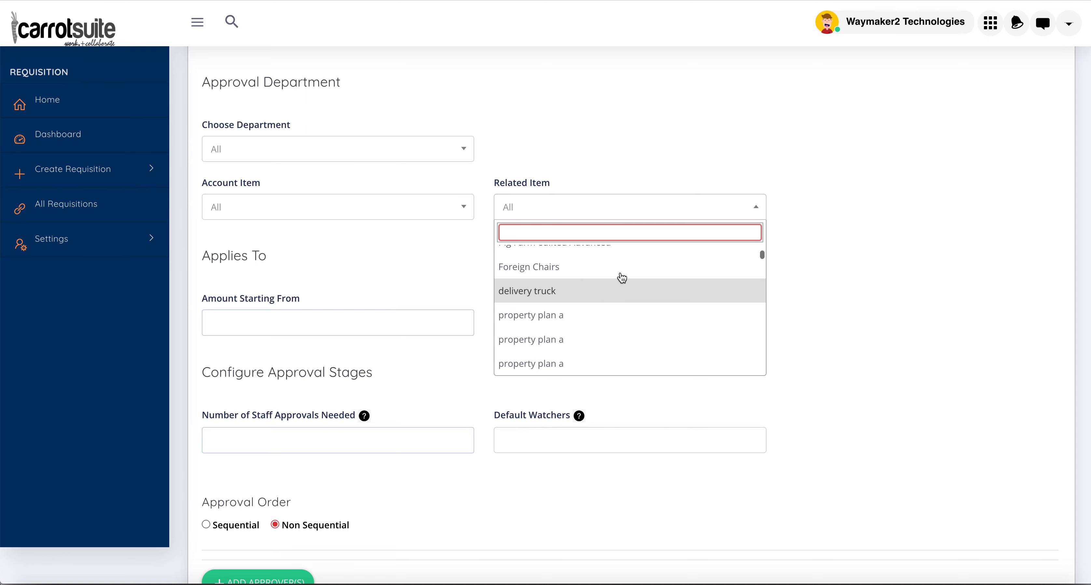
{"action": "left_click", "coordinate": [605, 291]}
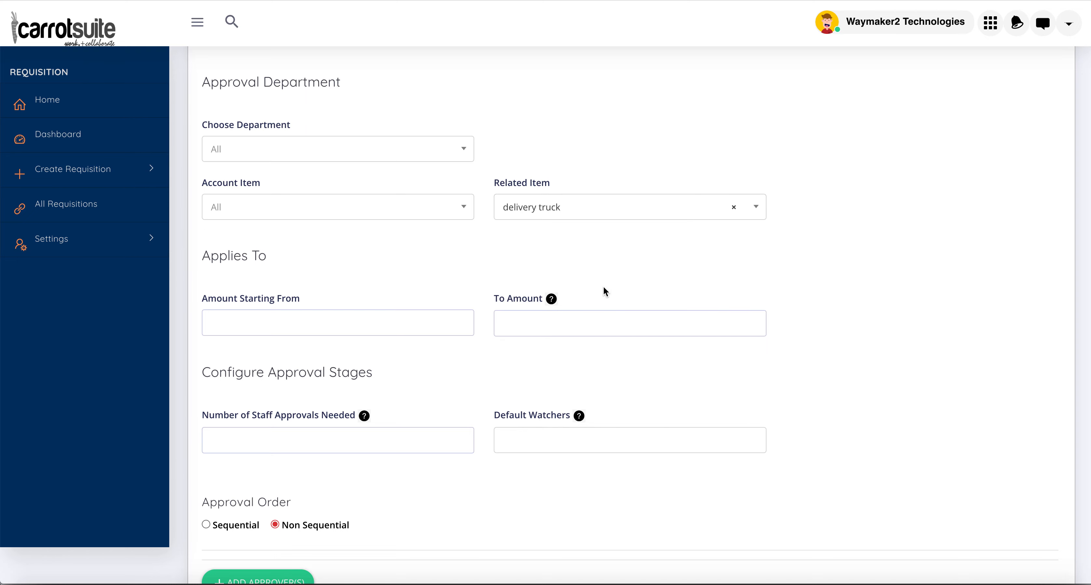
{"action": "left_click", "coordinate": [734, 208]}
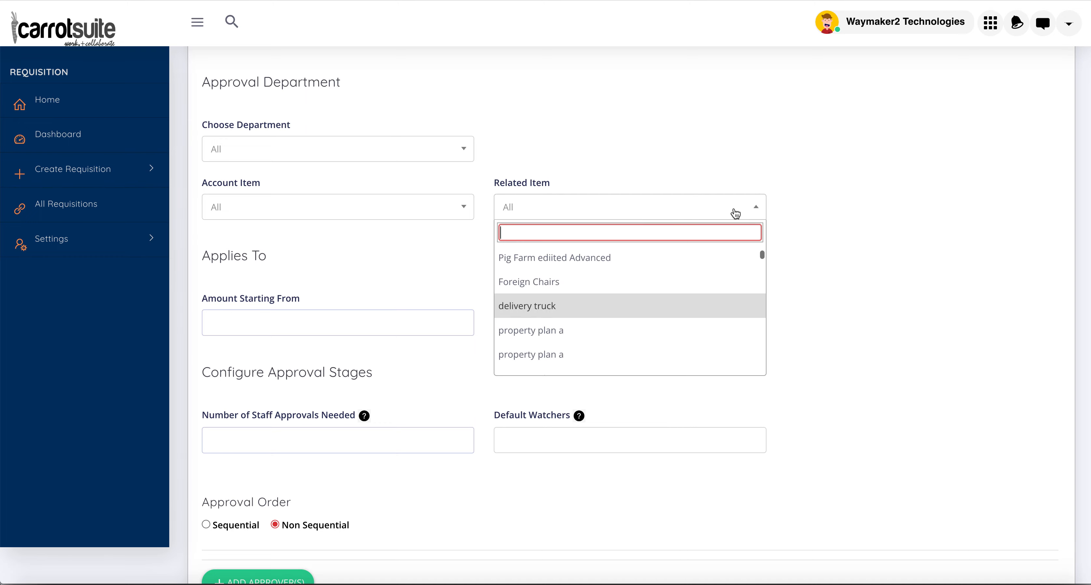
{"action": "left_click", "coordinate": [804, 225]}
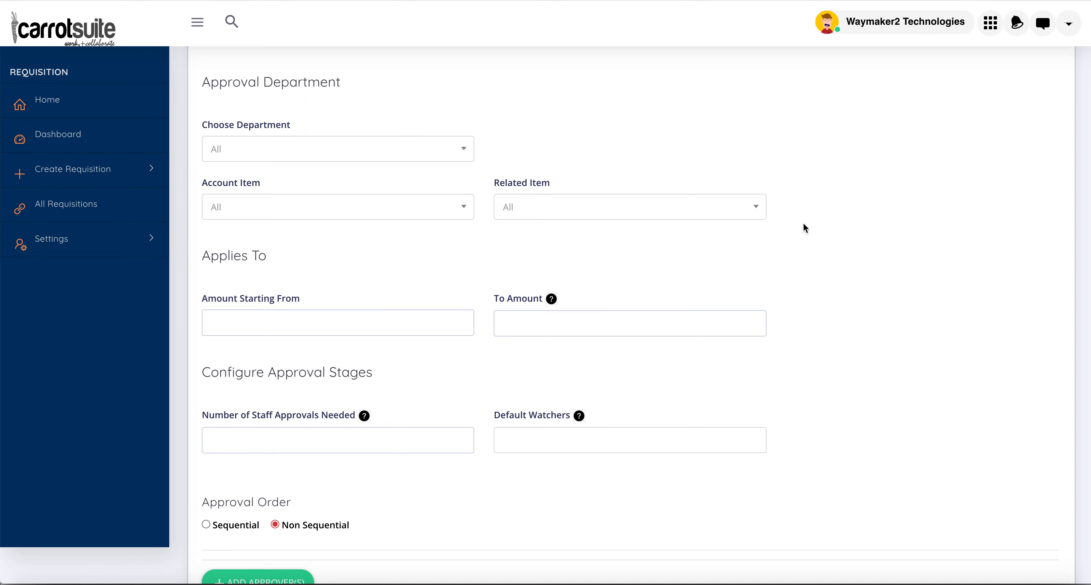
Set the amount range the approval applies to, starting from 1 up to 400000.
{"action": "scroll", "coordinate": [796, 338], "scroll_direction": "down", "scroll_amount": 2}
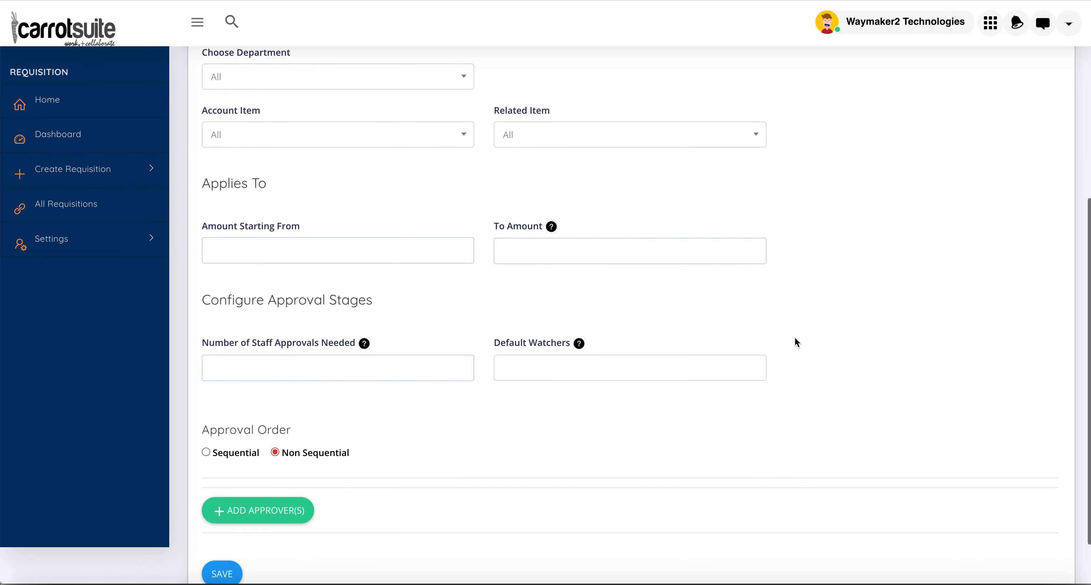
{"action": "left_click", "coordinate": [471, 246]}
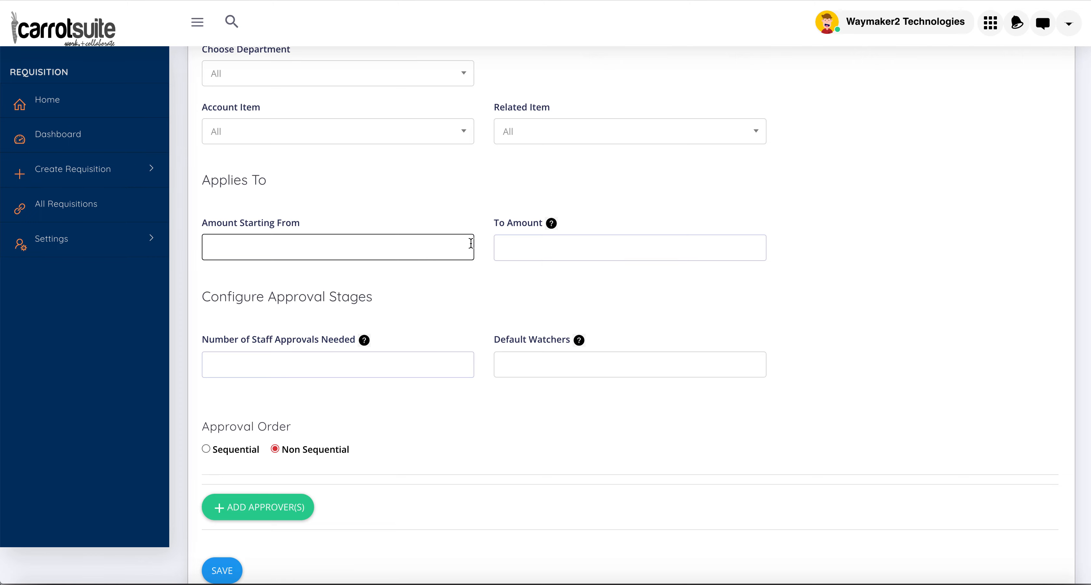
{"action": "left_click", "coordinate": [400, 246]}
{"action": "type", "text": "1"}
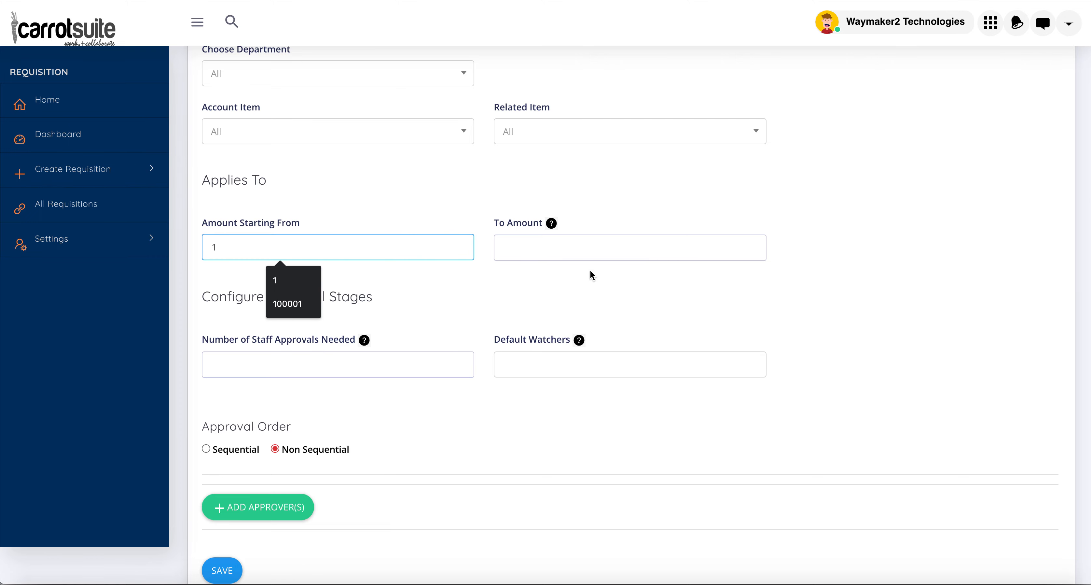
{"action": "left_click", "coordinate": [594, 249]}
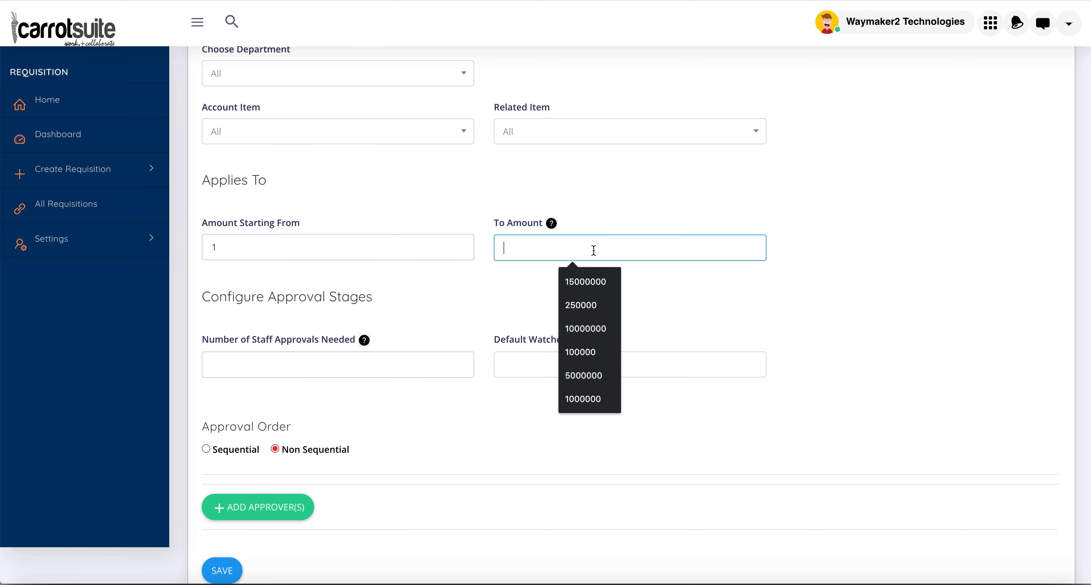
{"action": "type", "text": "4"}
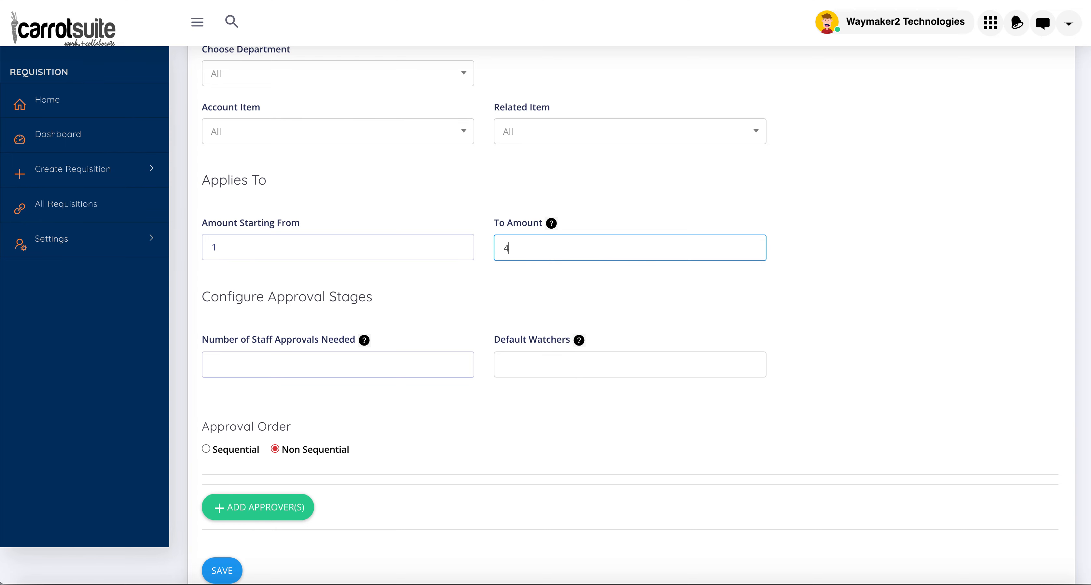
{"action": "type", "text": "00000"}
Add two approver stages to the non-sequential approval order.
{"action": "scroll", "coordinate": [430, 366], "scroll_direction": "down", "scroll_amount": 1}
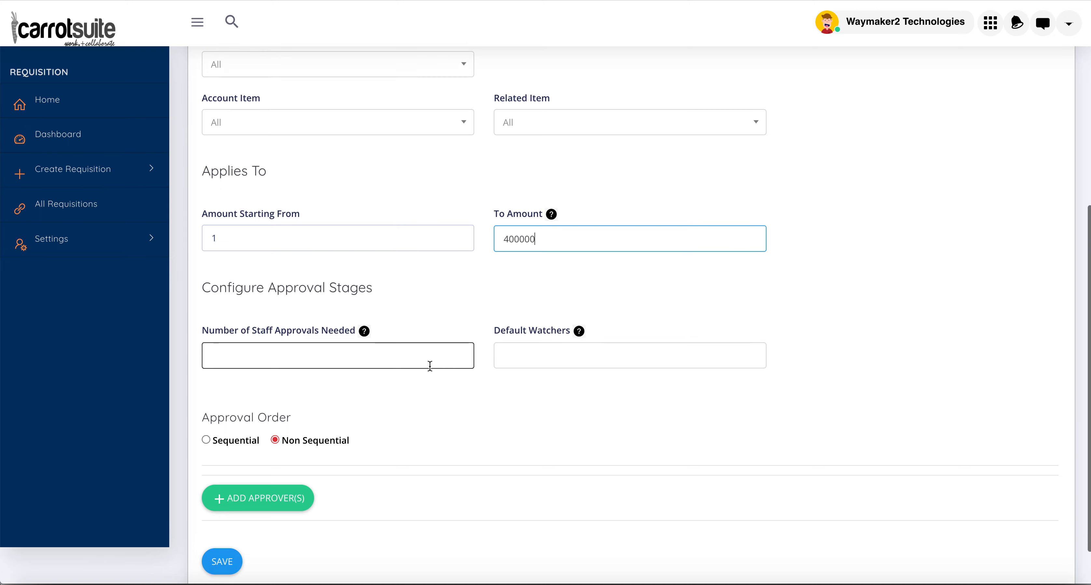
{"action": "scroll", "coordinate": [430, 365], "scroll_direction": "down", "scroll_amount": 2}
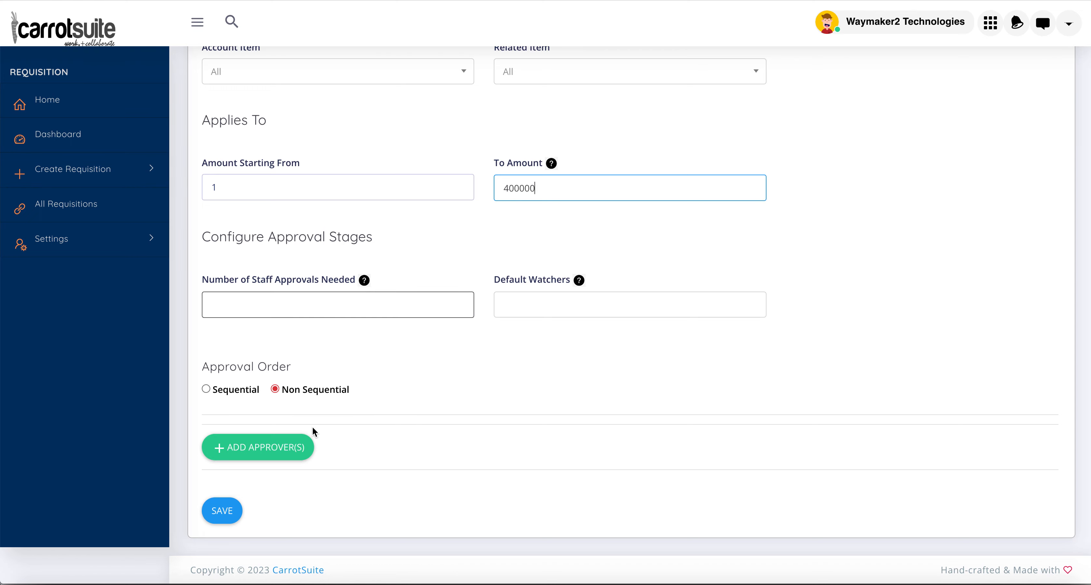
{"action": "scroll", "coordinate": [399, 396], "scroll_direction": "down", "scroll_amount": 1}
{"action": "left_click", "coordinate": [284, 443]}
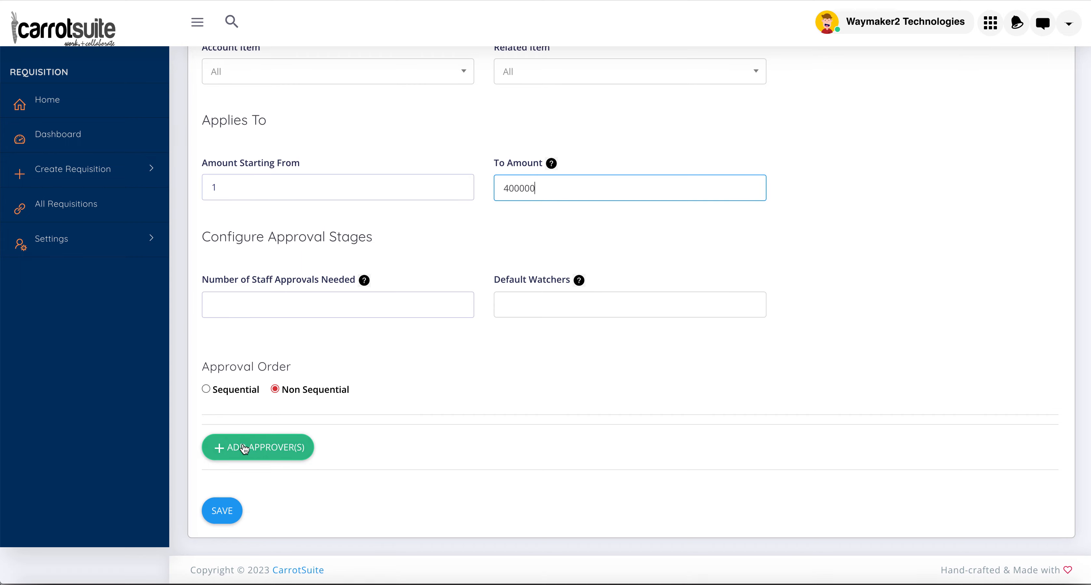
{"action": "scroll", "coordinate": [446, 411], "scroll_direction": "down", "scroll_amount": 3}
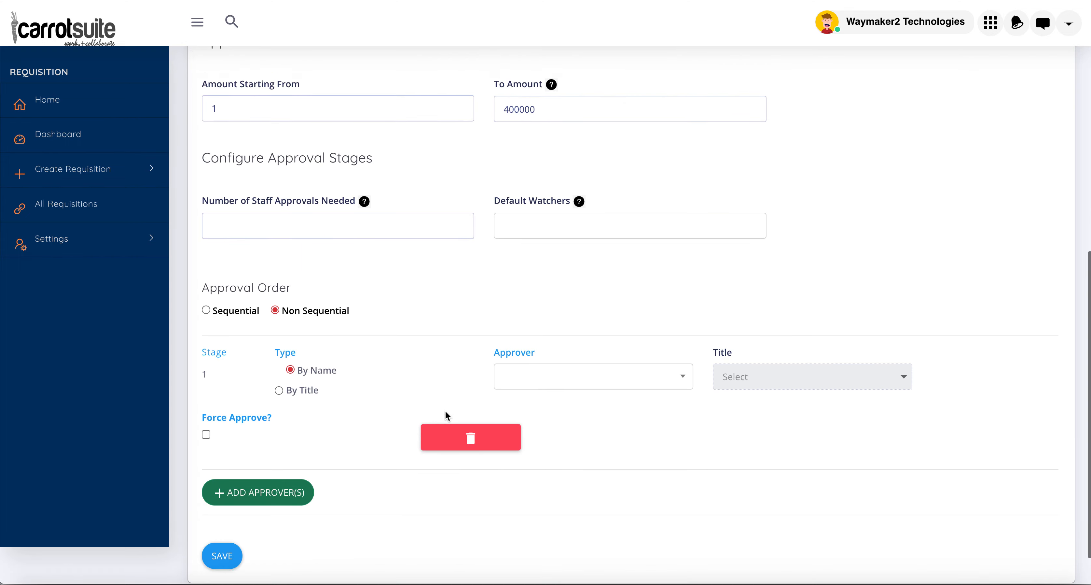
{"action": "left_click", "coordinate": [287, 482]}
{"action": "scroll", "coordinate": [375, 460], "scroll_direction": "down", "scroll_amount": 1}
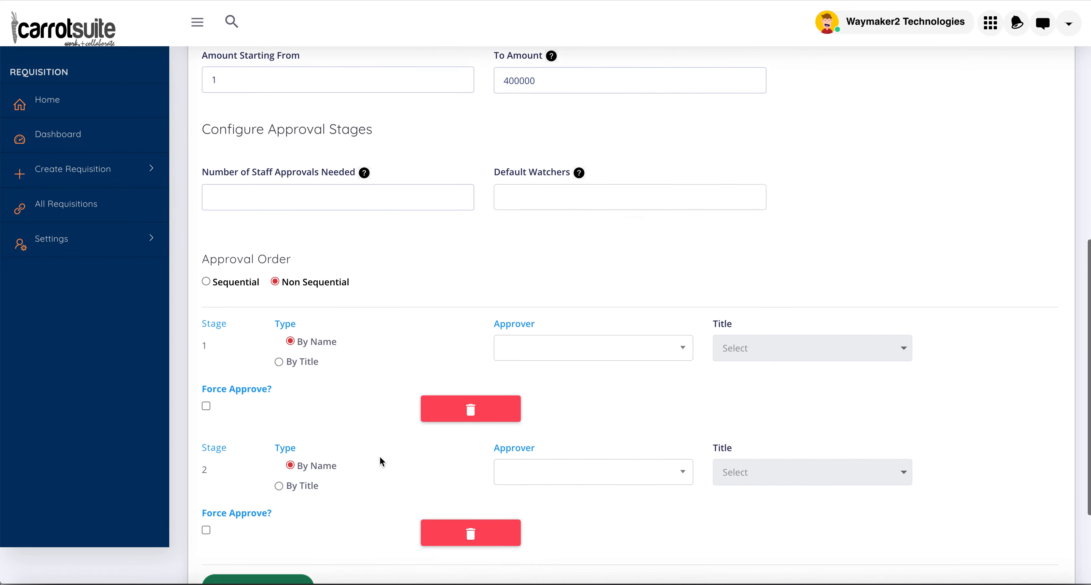
Set the number of staff approvals needed to 2 and add a third approver stage.
{"action": "left_click", "coordinate": [304, 189]}
{"action": "type", "text": "1"}
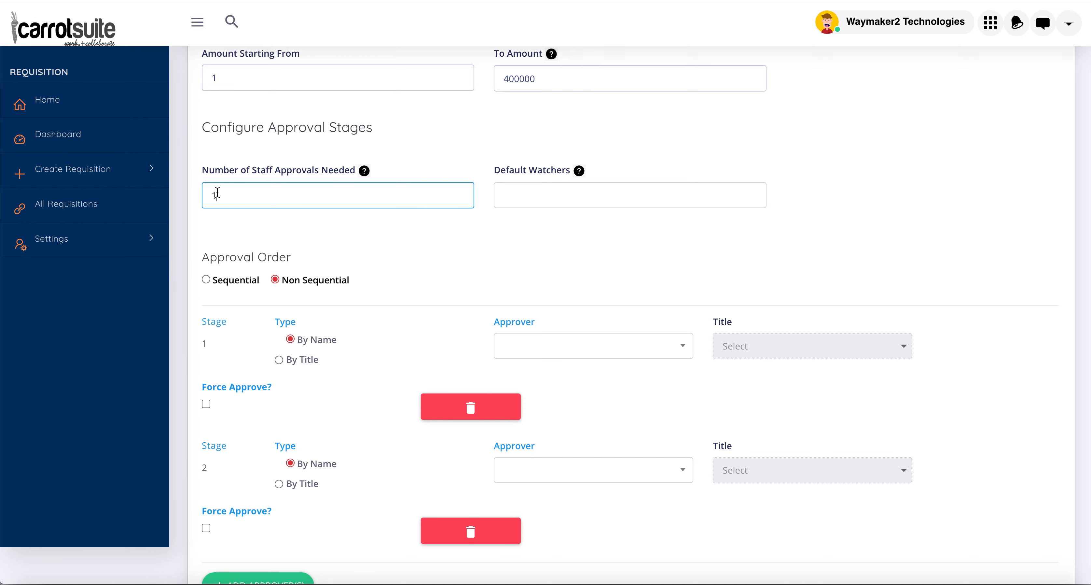
{"action": "key", "text": "BackSpace"}
{"action": "type", "text": "2"}
{"action": "left_click", "coordinate": [257, 578]}
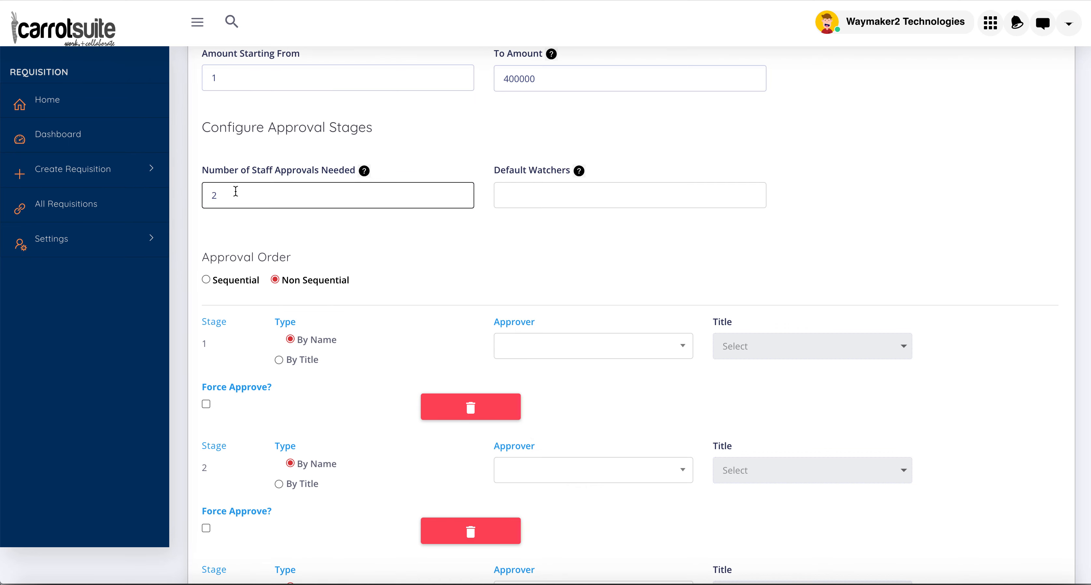
{"action": "scroll", "coordinate": [371, 311], "scroll_direction": "down", "scroll_amount": 4}
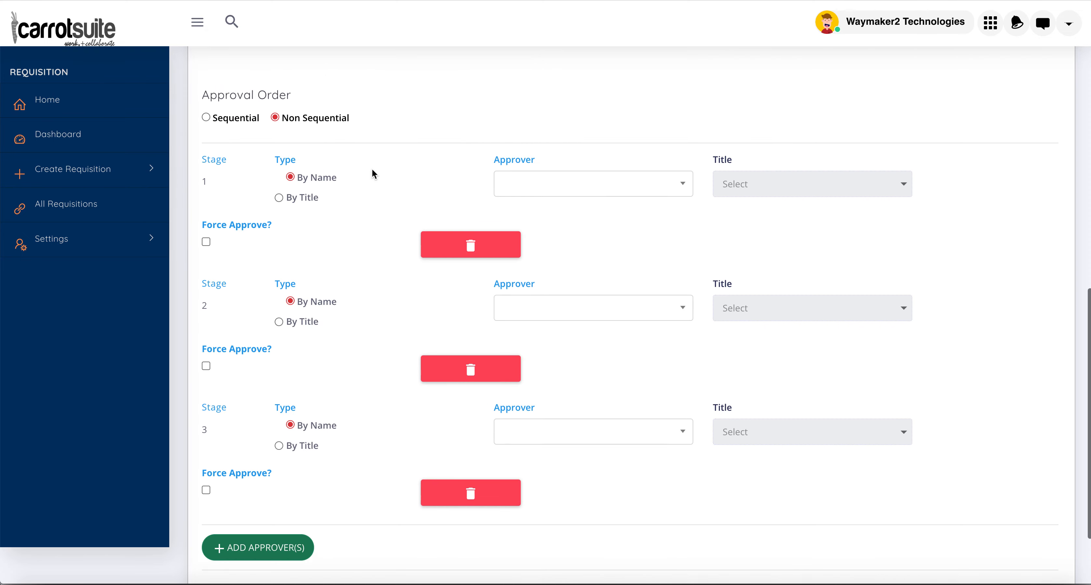
Delete approver stages 3 and 2, and set the number of staff approvals needed to 1.
{"action": "scroll", "coordinate": [372, 173], "scroll_direction": "up", "scroll_amount": 3}
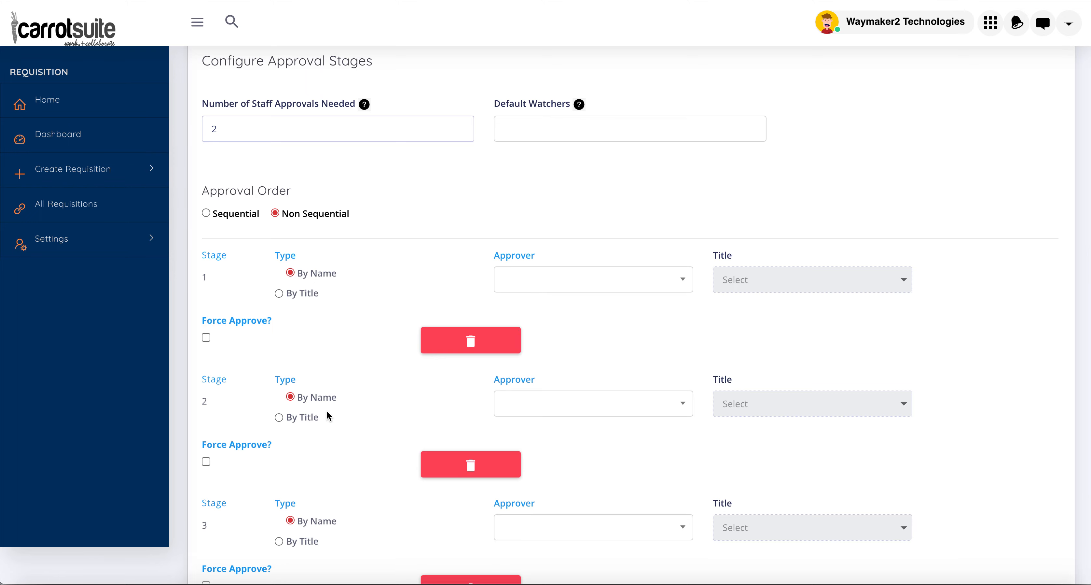
{"action": "scroll", "coordinate": [311, 323], "scroll_direction": "down", "scroll_amount": 3}
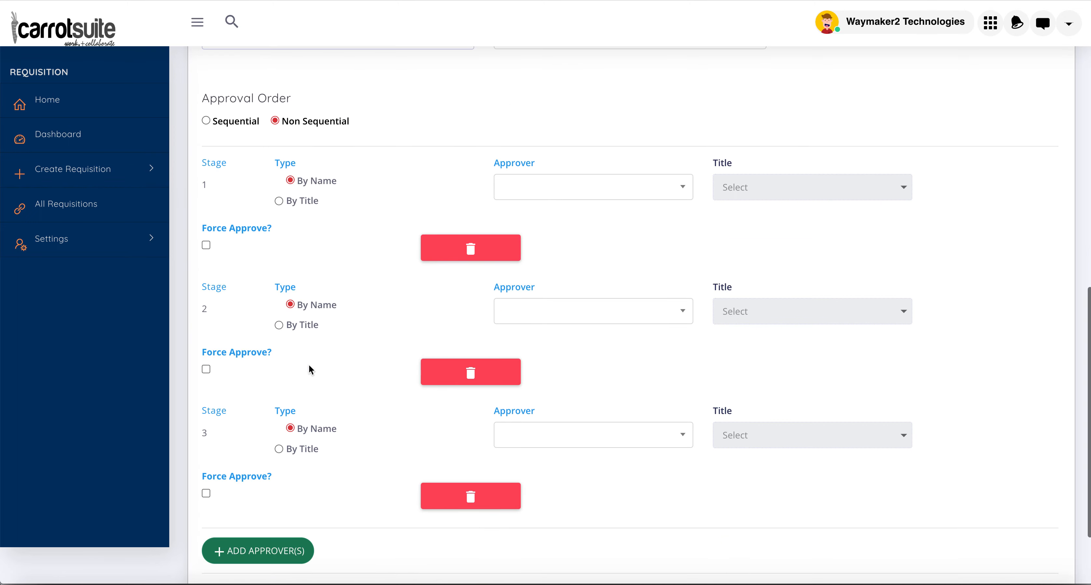
{"action": "left_click", "coordinate": [466, 499]}
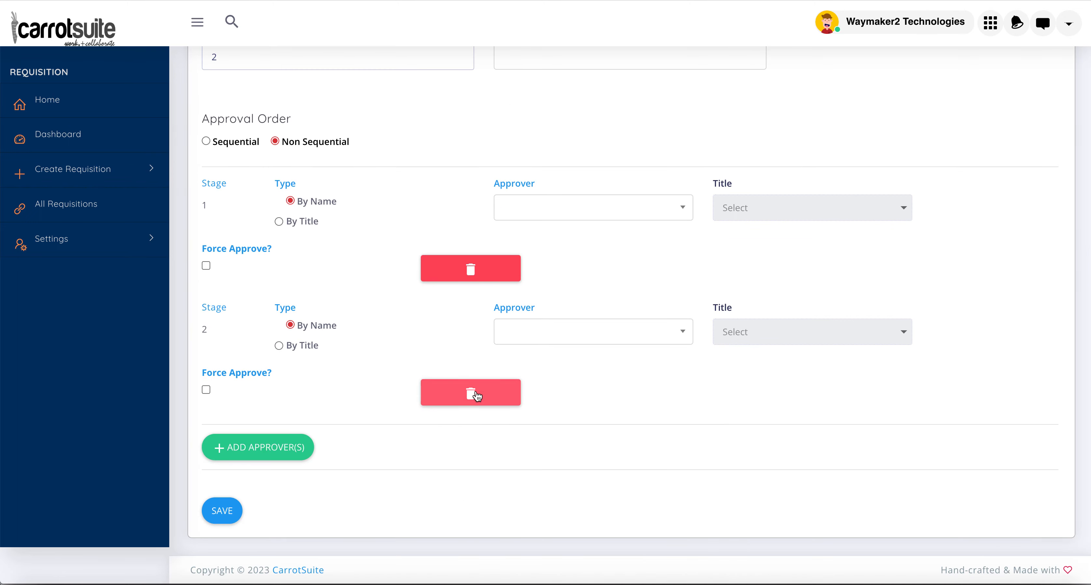
{"action": "left_click", "coordinate": [476, 396]}
{"action": "left_click", "coordinate": [231, 186]}
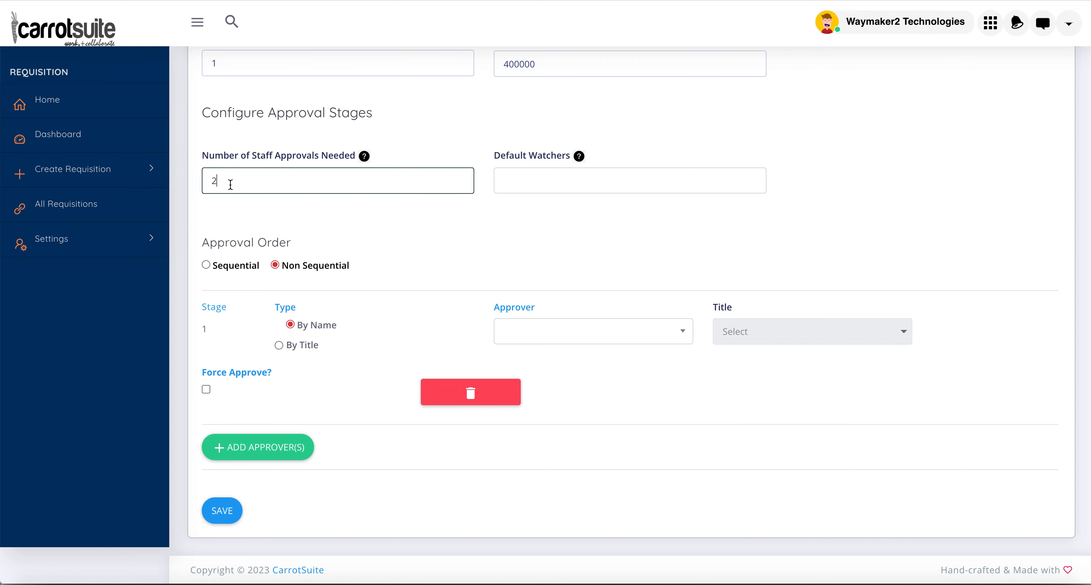
{"action": "double_click", "coordinate": [231, 186]}
{"action": "type", "text": "1"}
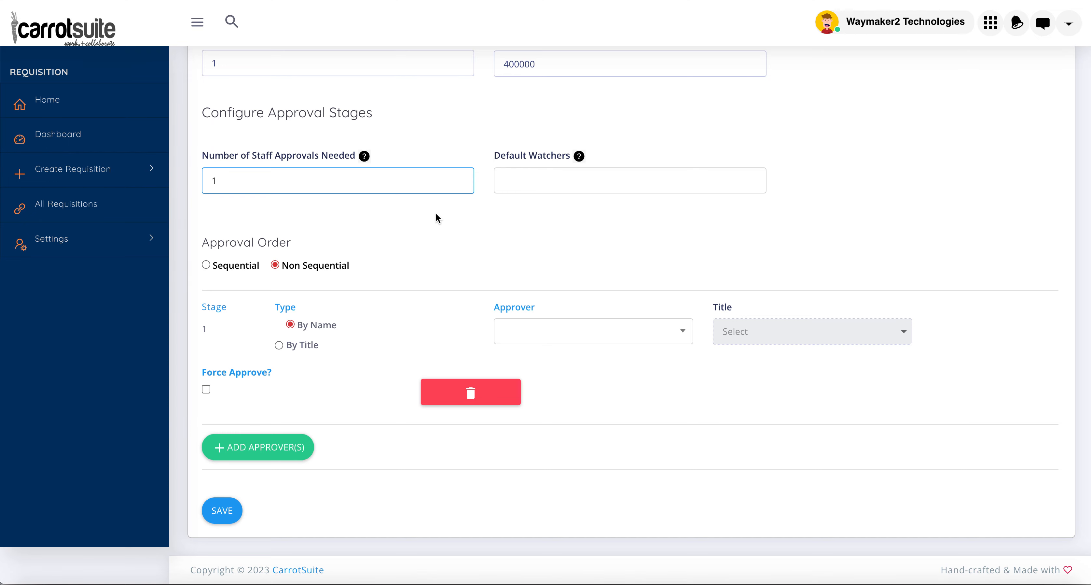
Add two more approver stages, trying the Sequential approval order and returning it to Non Sequential.
{"action": "left_click", "coordinate": [207, 266]}
{"action": "left_click", "coordinate": [275, 265]}
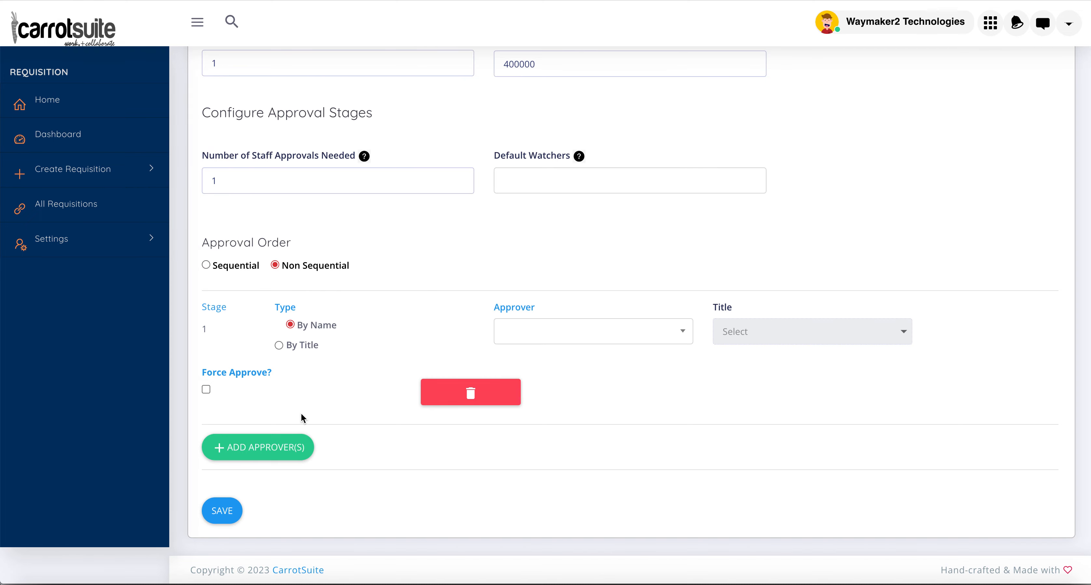
{"action": "left_click", "coordinate": [285, 449]}
{"action": "scroll", "coordinate": [284, 466], "scroll_direction": "down", "scroll_amount": 2}
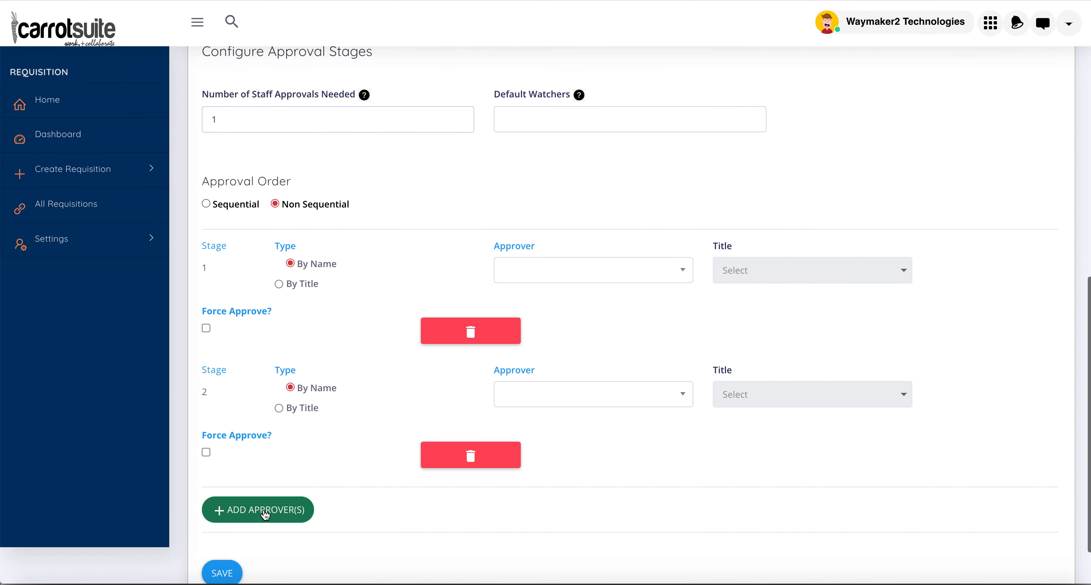
{"action": "left_click", "coordinate": [269, 513]}
{"action": "scroll", "coordinate": [303, 461], "scroll_direction": "down", "scroll_amount": 2}
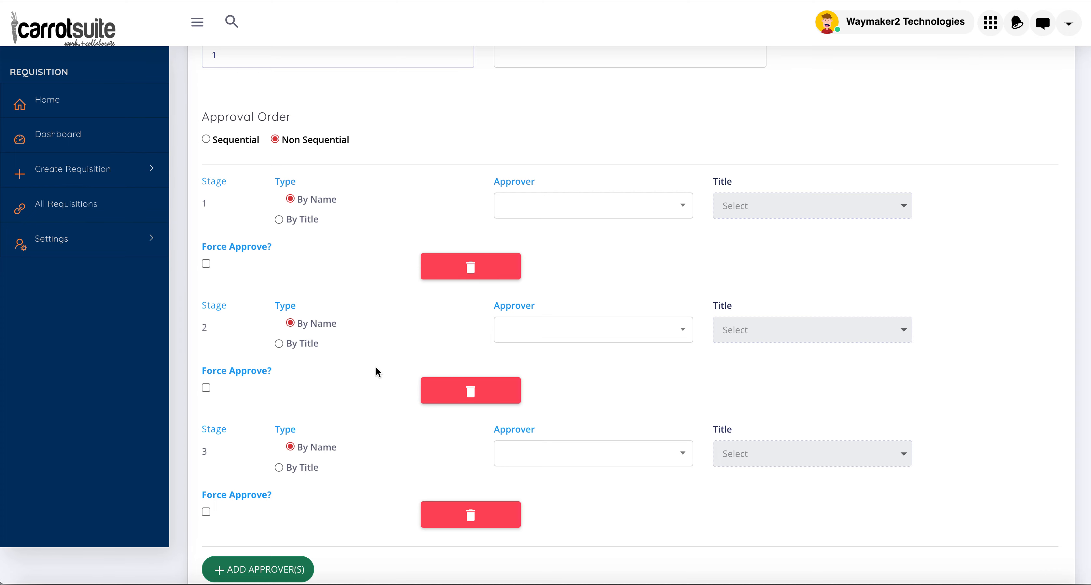
{"action": "left_click", "coordinate": [206, 140]}
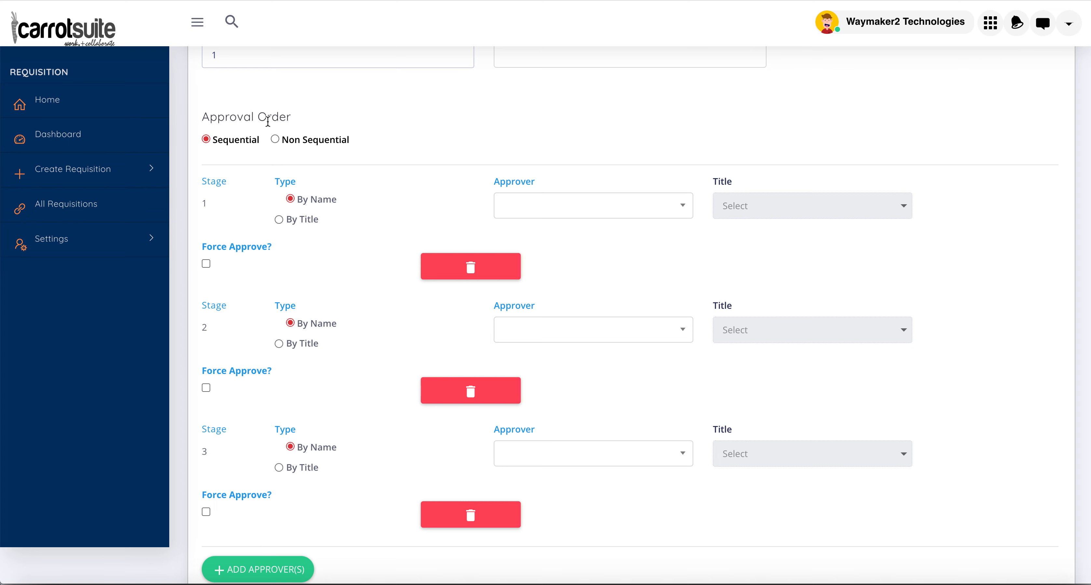
{"action": "left_click", "coordinate": [276, 140]}
Set stage 1's type to By Title and try the titles Request Manager, Request Manager's Manager and Head of Department.
{"action": "left_click", "coordinate": [279, 220]}
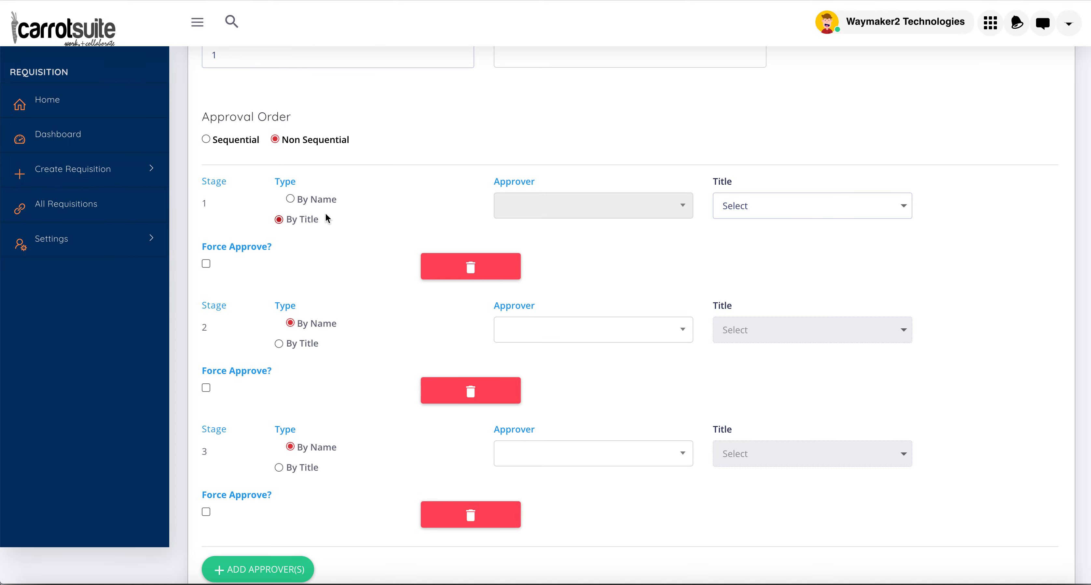
{"action": "left_click", "coordinate": [780, 206]}
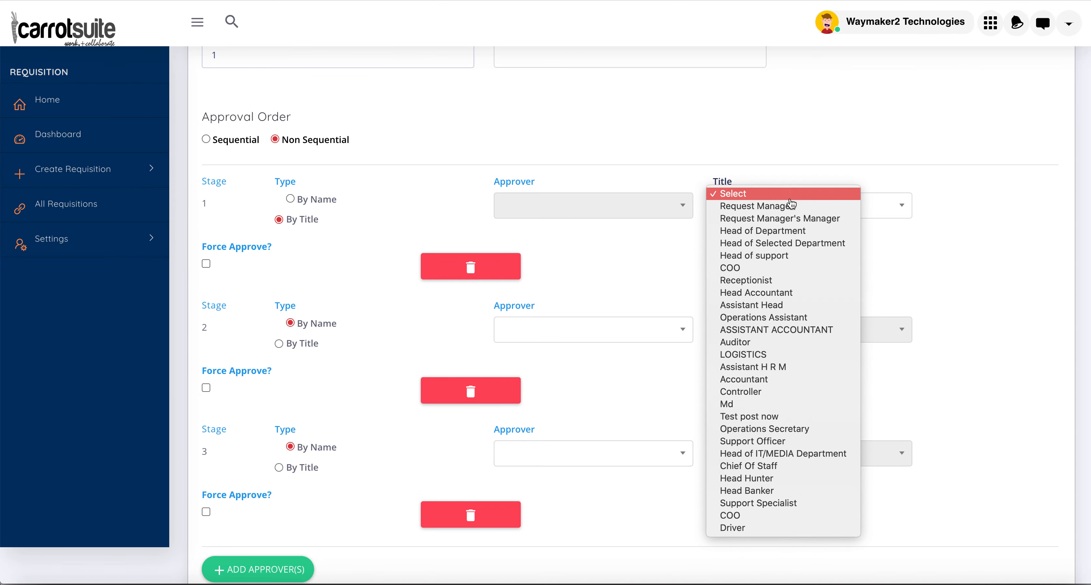
{"action": "left_click", "coordinate": [792, 206]}
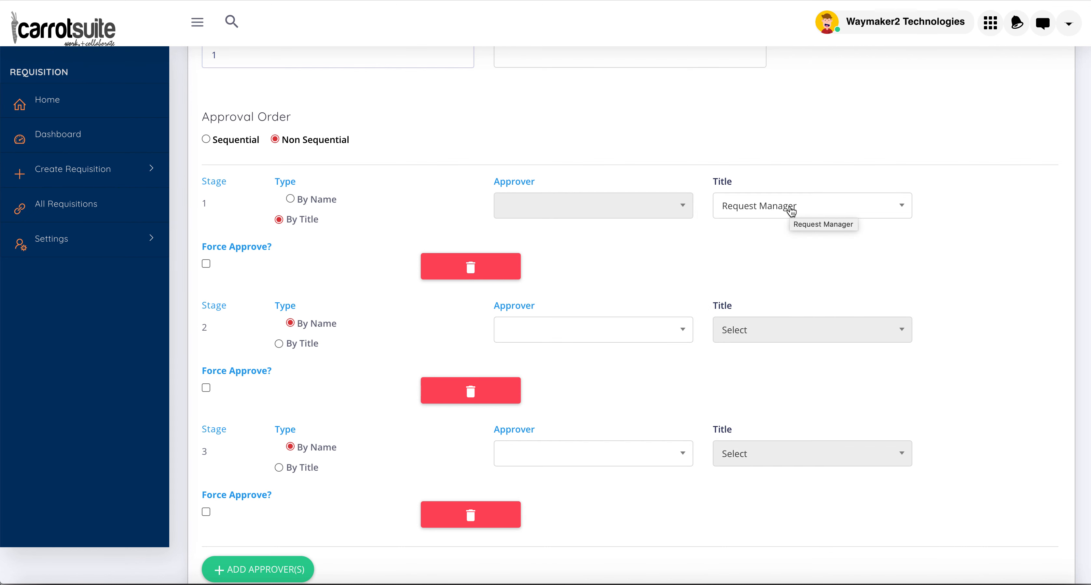
{"action": "left_click", "coordinate": [792, 208]}
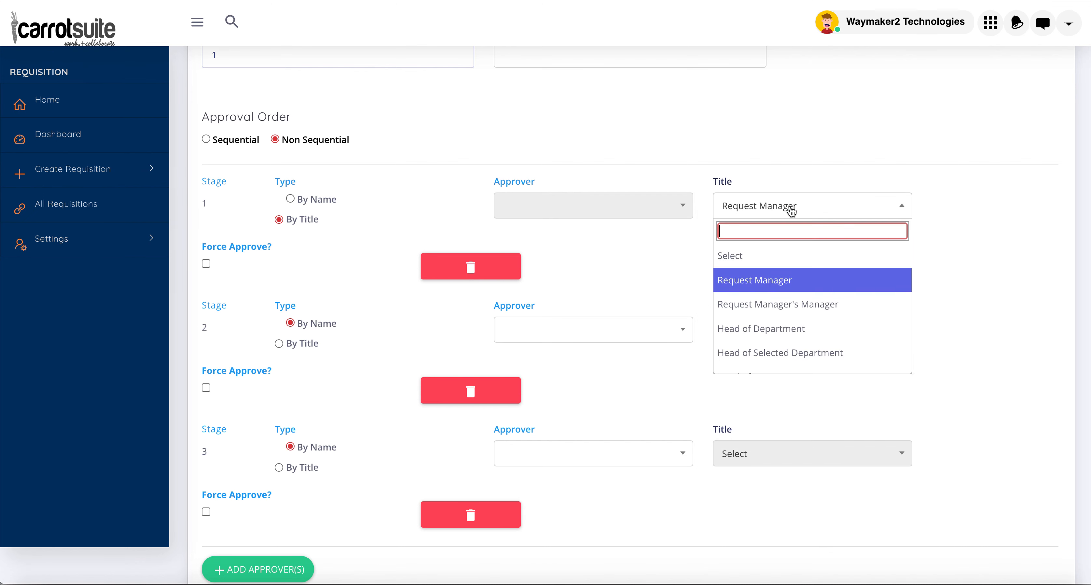
{"action": "left_click", "coordinate": [784, 305]}
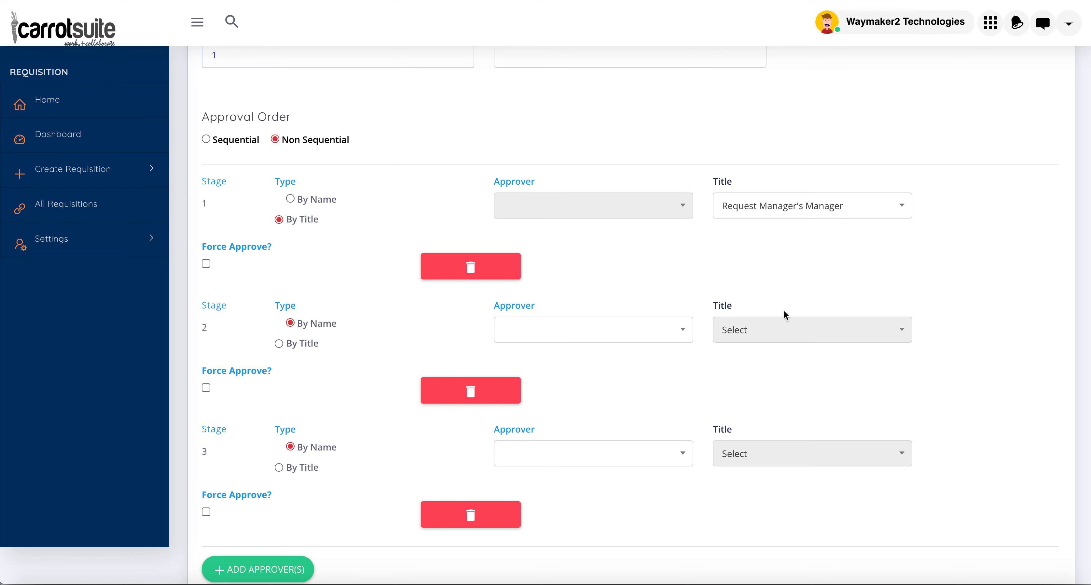
{"action": "left_click", "coordinate": [803, 210]}
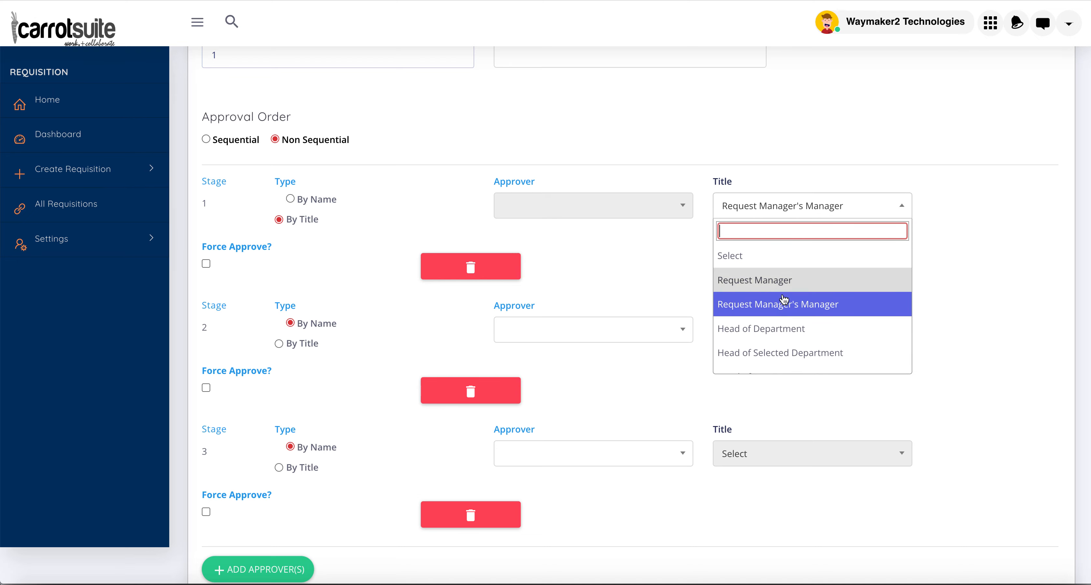
{"action": "left_click", "coordinate": [773, 327]}
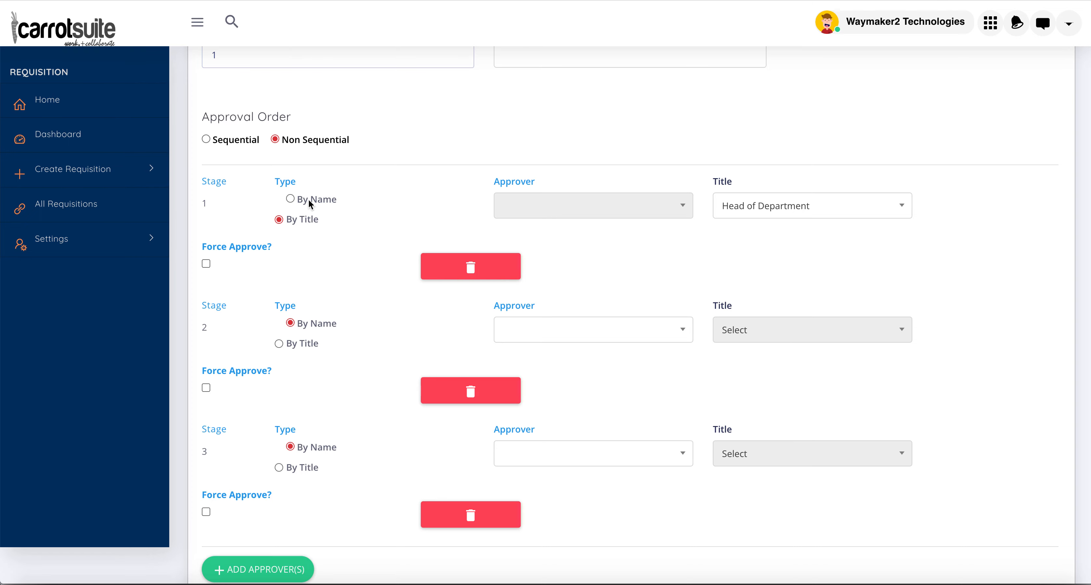
Set stage 1's type to By Name and select a staff member as its approver.
{"action": "left_click", "coordinate": [292, 202]}
{"action": "left_click", "coordinate": [587, 206]}
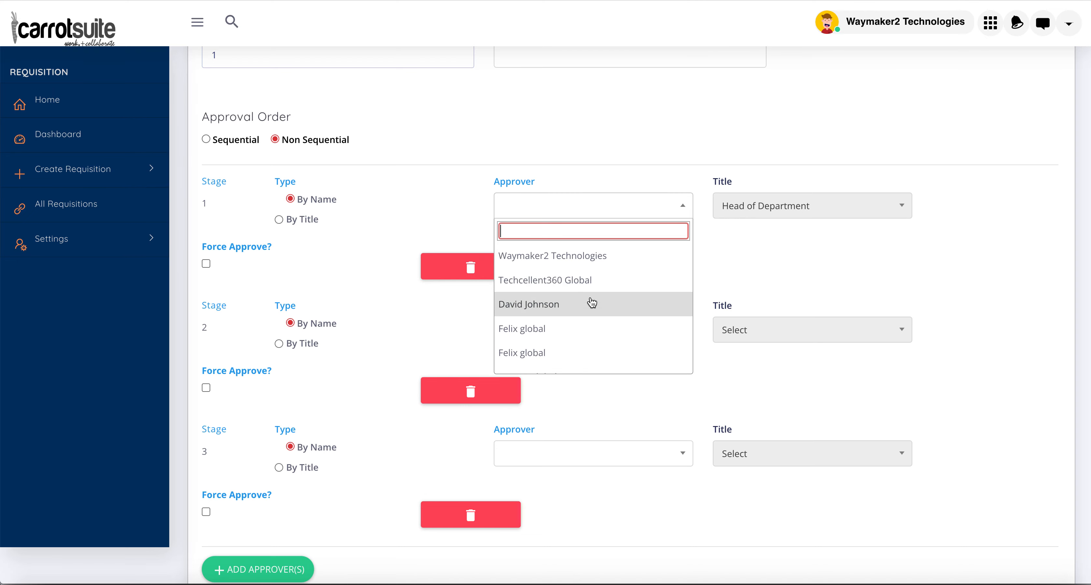
{"action": "left_click", "coordinate": [589, 301]}
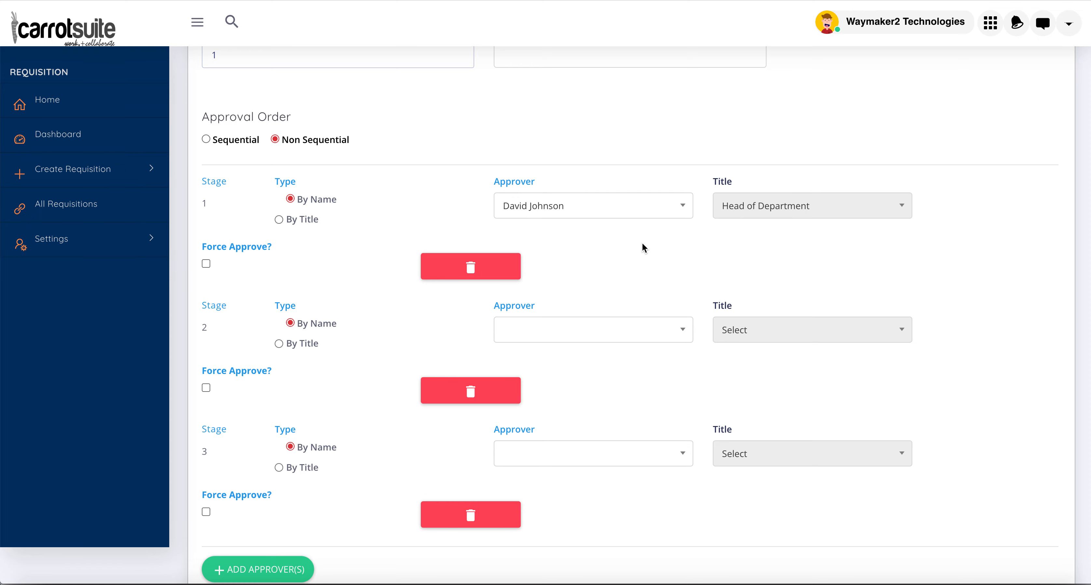
Switch stage 1 to By Title and choose Head Accountant as the approving title.
{"action": "left_click", "coordinate": [279, 219]}
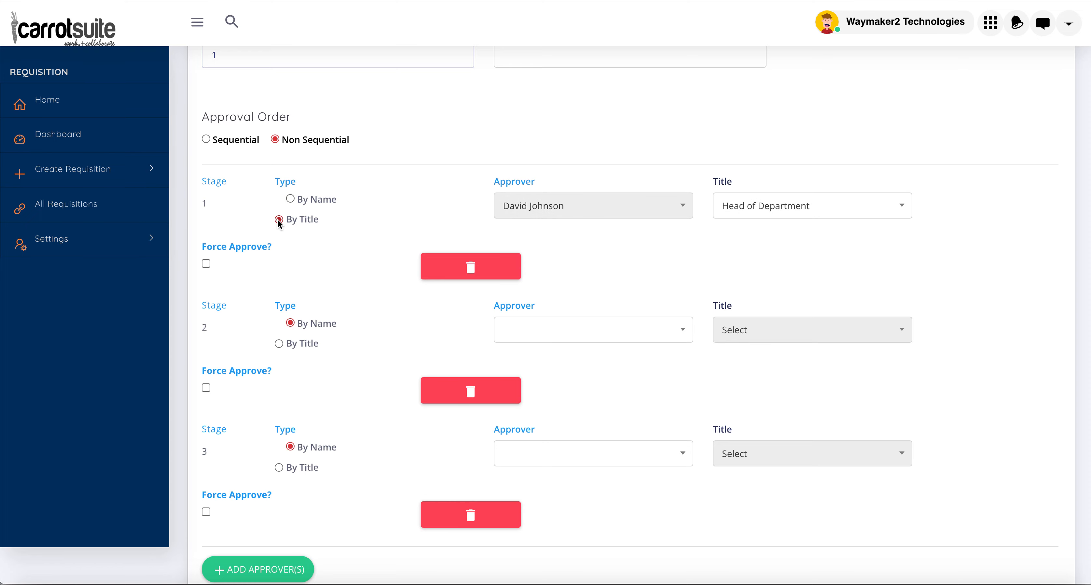
{"action": "left_click", "coordinate": [770, 218]}
{"action": "scroll", "coordinate": [771, 329], "scroll_direction": "down", "scroll_amount": 3}
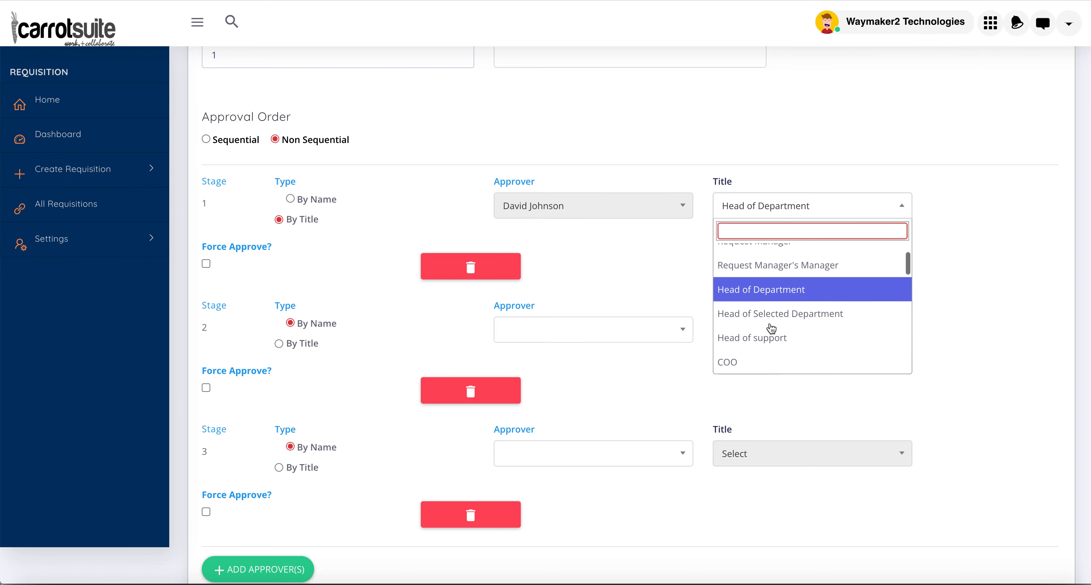
{"action": "scroll", "coordinate": [777, 338], "scroll_direction": "down", "scroll_amount": 5}
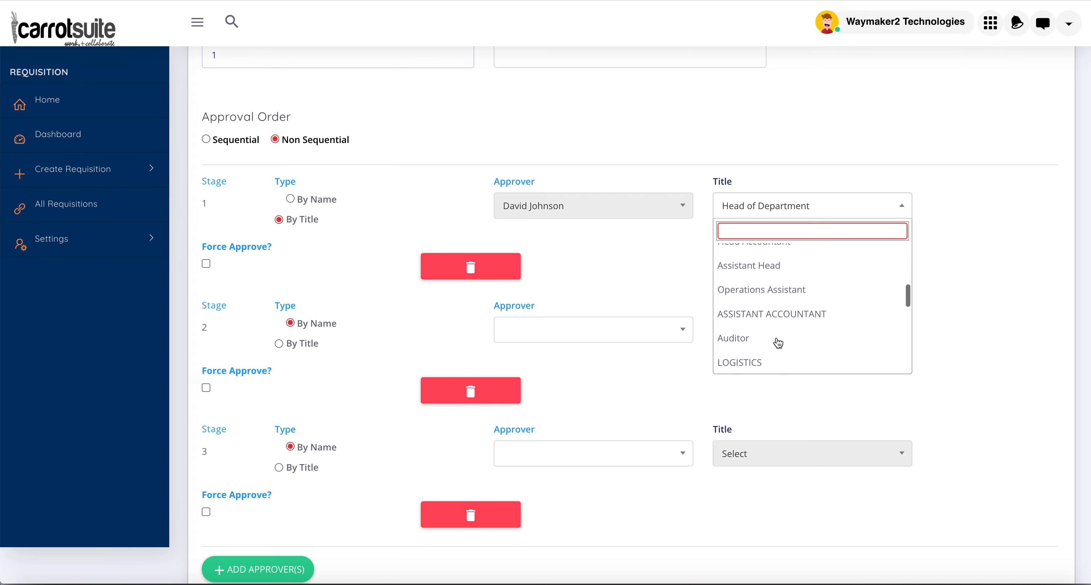
{"action": "scroll", "coordinate": [778, 342], "scroll_direction": "up", "scroll_amount": 3}
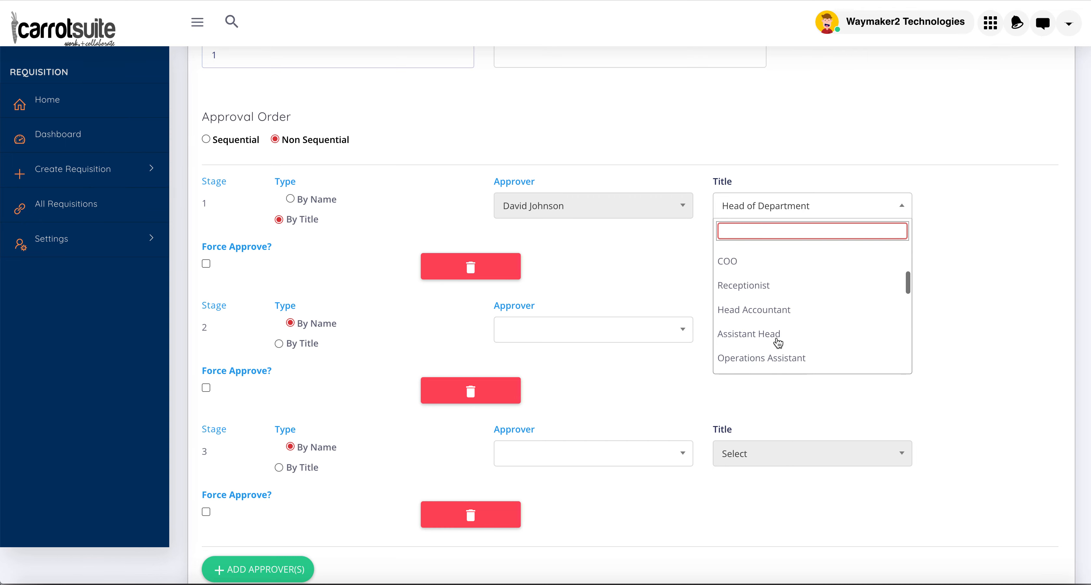
{"action": "scroll", "coordinate": [779, 343], "scroll_direction": "down", "scroll_amount": 2}
{"action": "scroll", "coordinate": [779, 273], "scroll_direction": "up", "scroll_amount": 1}
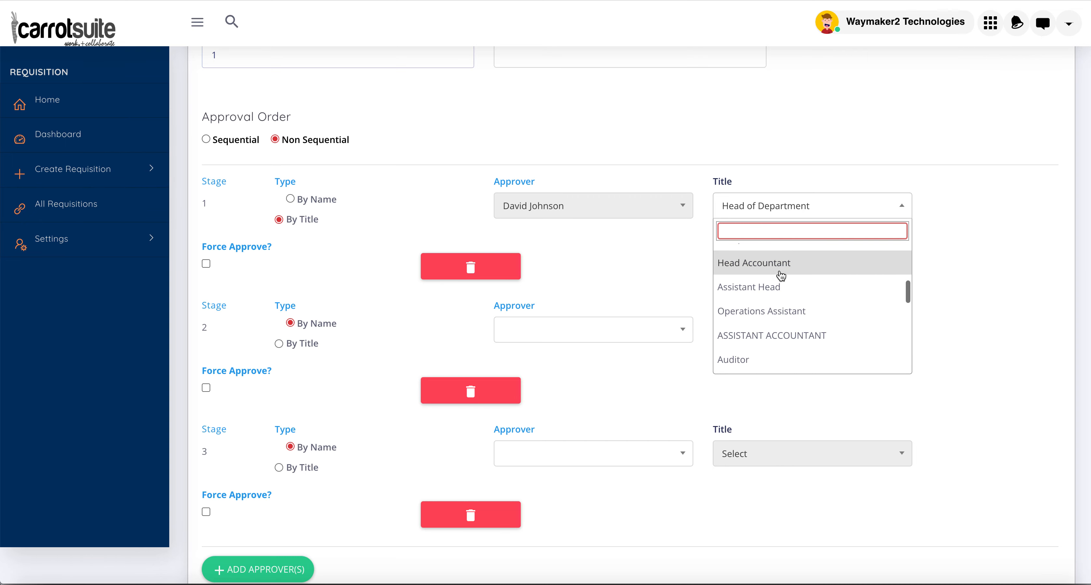
{"action": "left_click", "coordinate": [780, 270]}
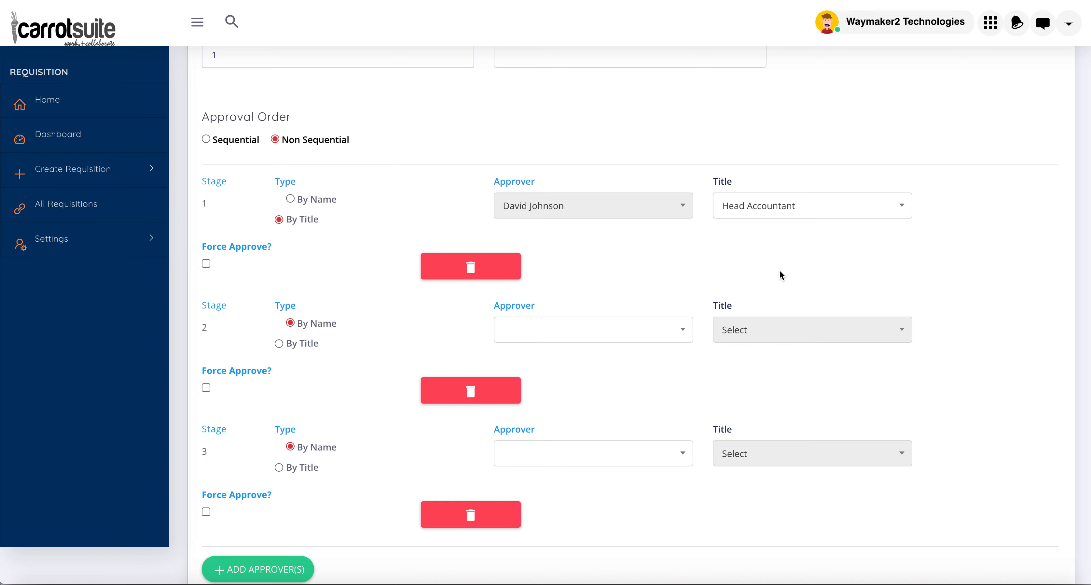
{"action": "left_click", "coordinate": [778, 214]}
{"action": "left_click", "coordinate": [606, 251]}
Return stage 1 to By Name and choose a different staff member as its approver.
{"action": "left_click", "coordinate": [289, 199]}
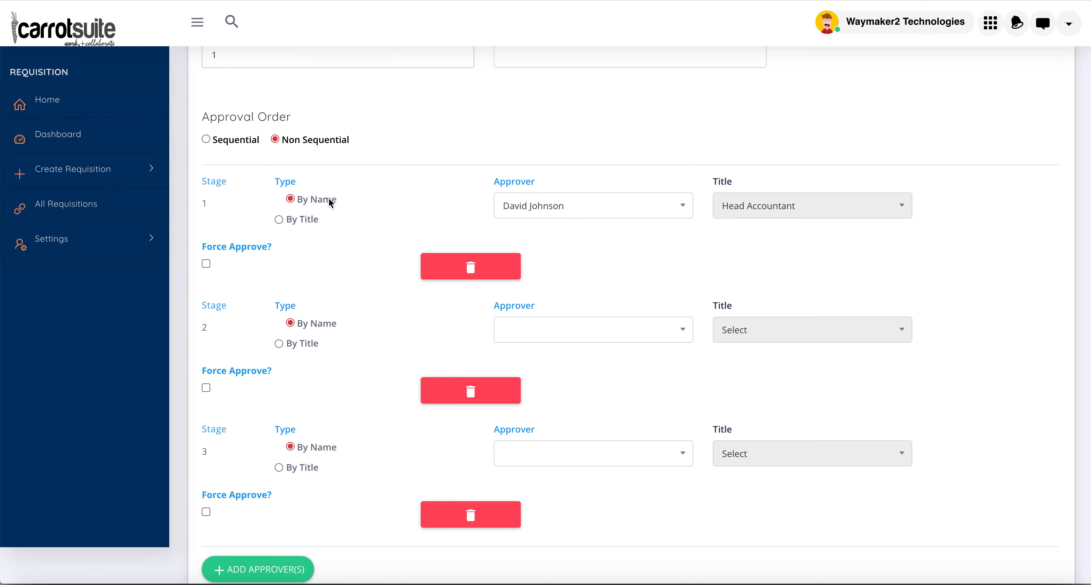
{"action": "left_click", "coordinate": [568, 212]}
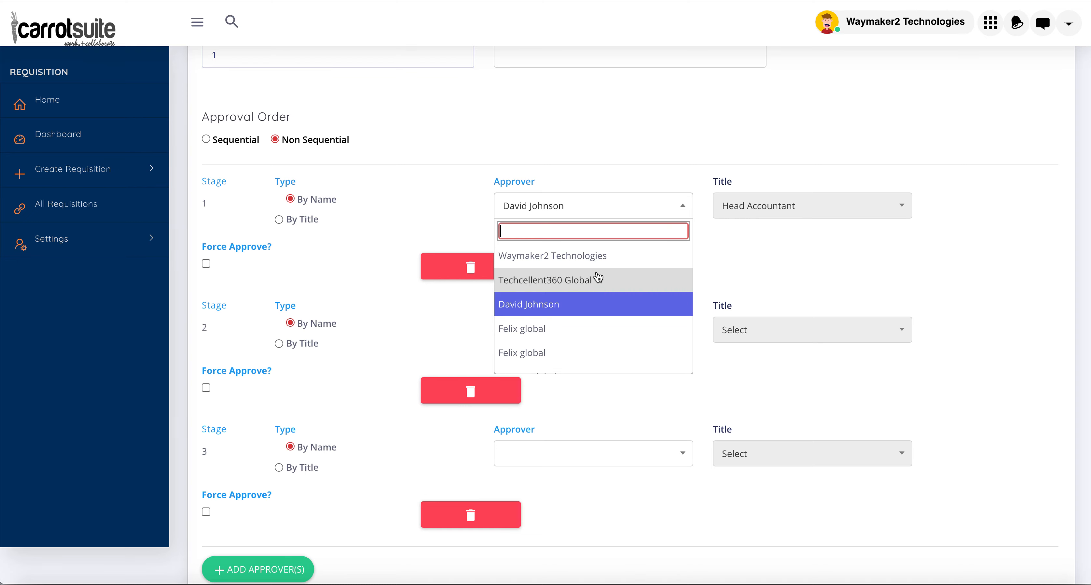
{"action": "left_click", "coordinate": [628, 167]}
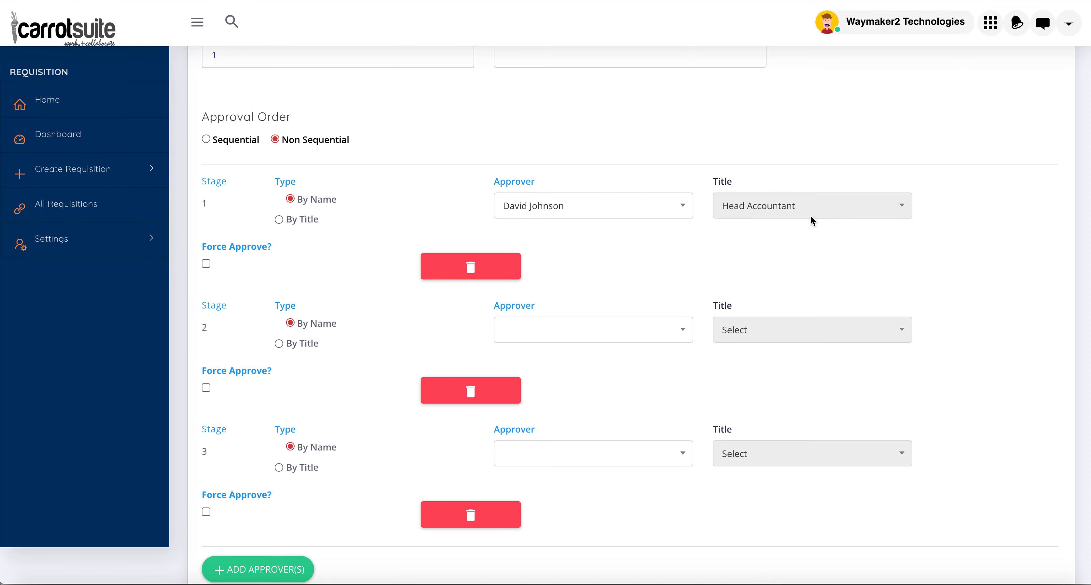
{"action": "left_click", "coordinate": [678, 205]}
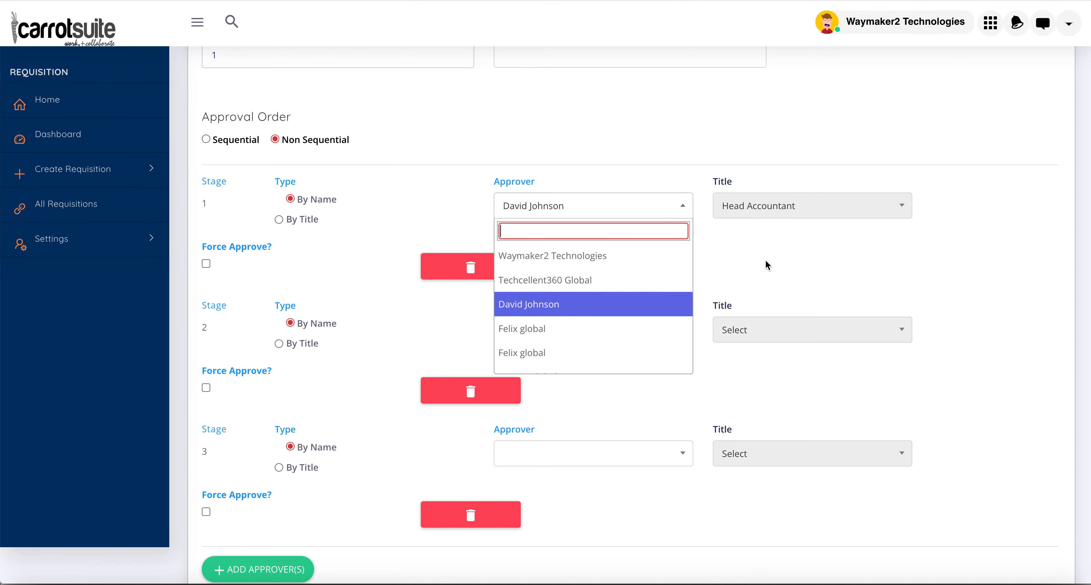
{"action": "scroll", "coordinate": [618, 312], "scroll_direction": "down", "scroll_amount": 3}
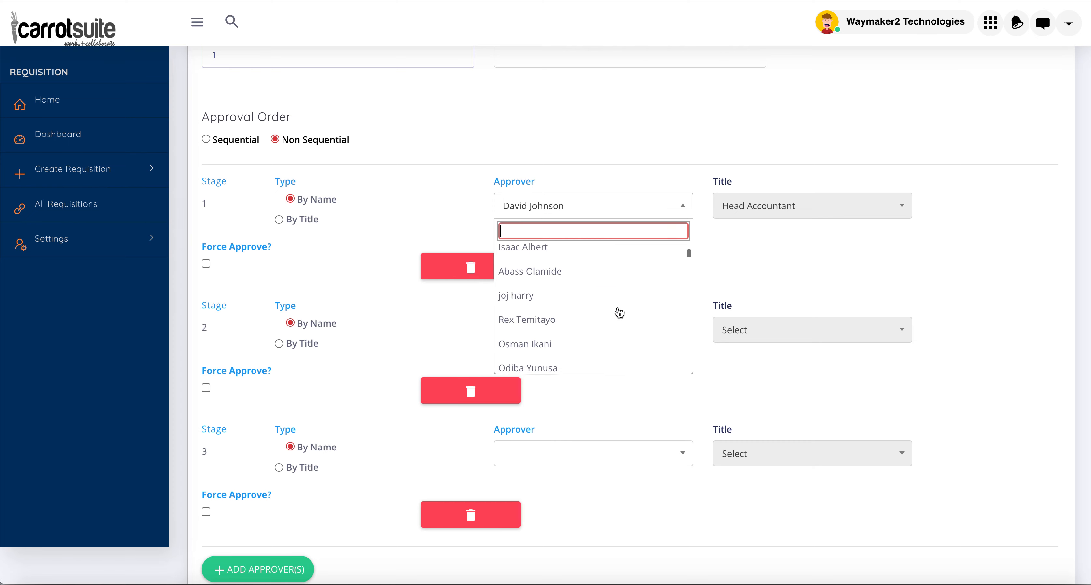
{"action": "left_click", "coordinate": [561, 324]}
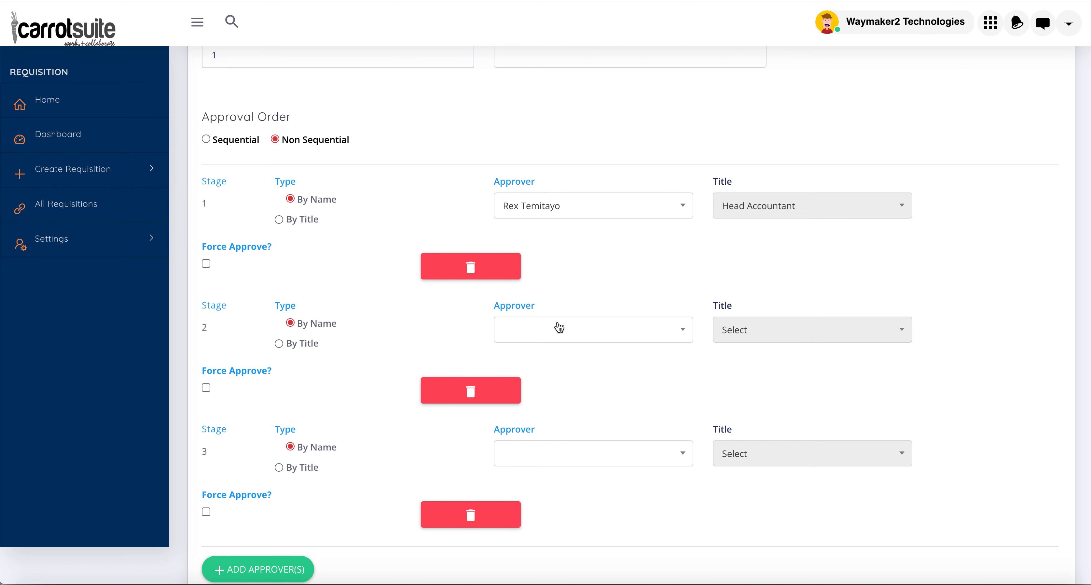
Enable Force Approve for approver stage 3.
{"action": "left_click", "coordinate": [207, 511]}
{"action": "scroll", "coordinate": [377, 467], "scroll_direction": "down", "scroll_amount": 2}
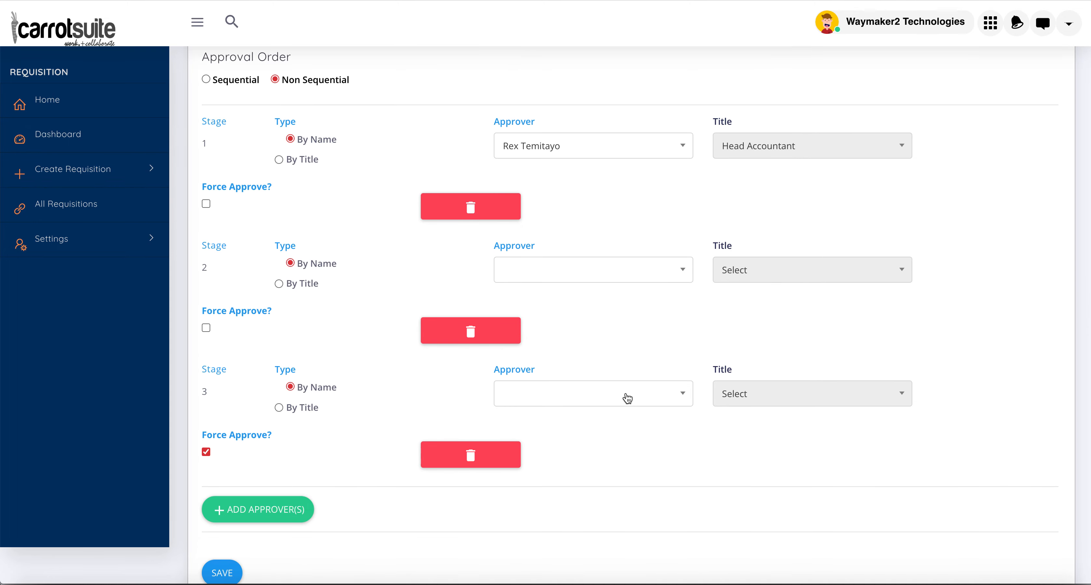